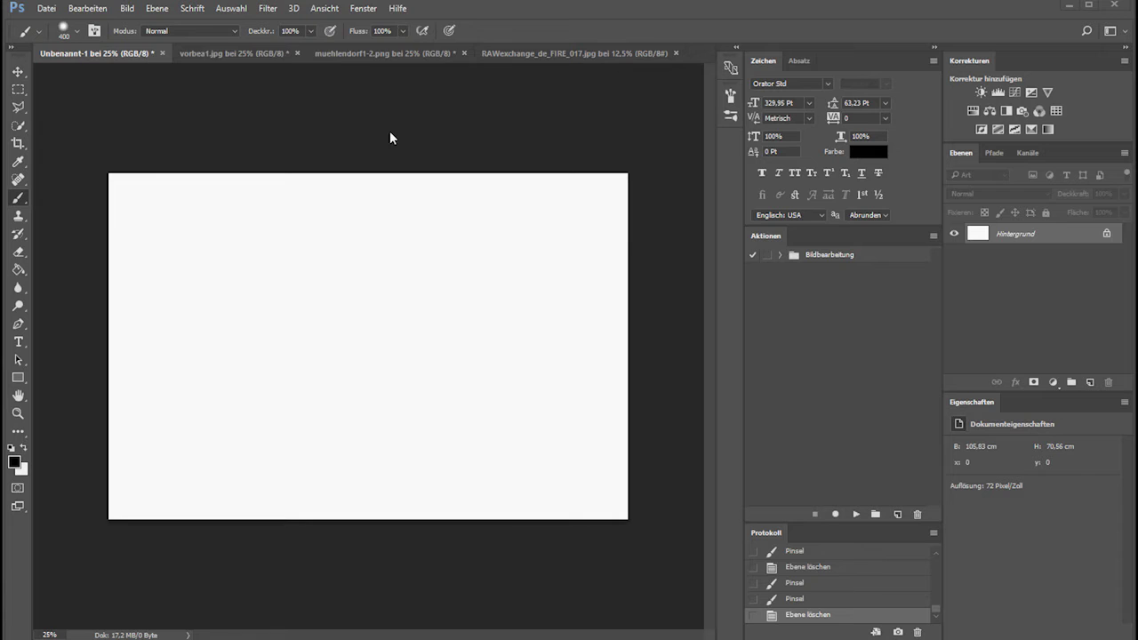
Step: Copy the headphone portrait and paste it into the blank Unbenannt-1 document
click(276, 54)
key(ctrl+c)
click(107, 54)
key(ctrl+v)
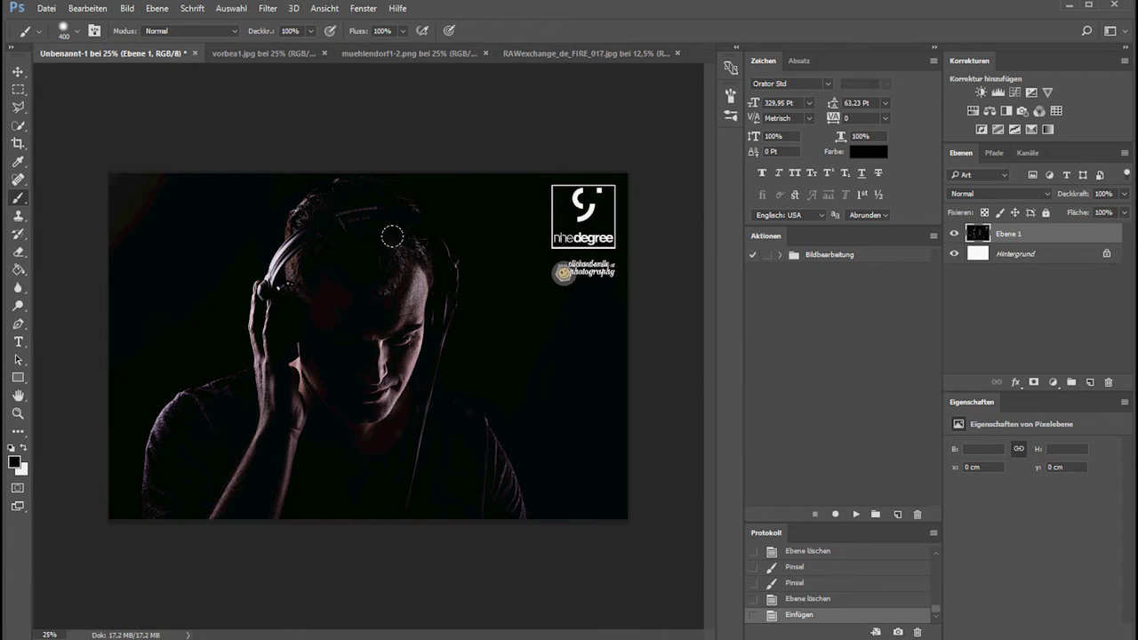
click(279, 55)
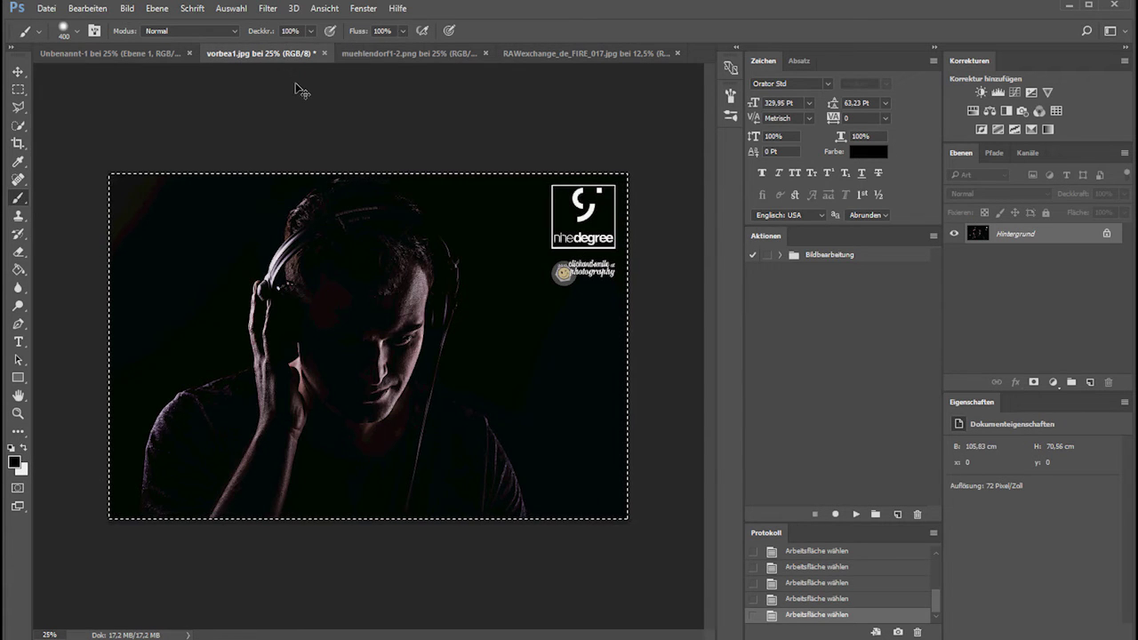
click(133, 54)
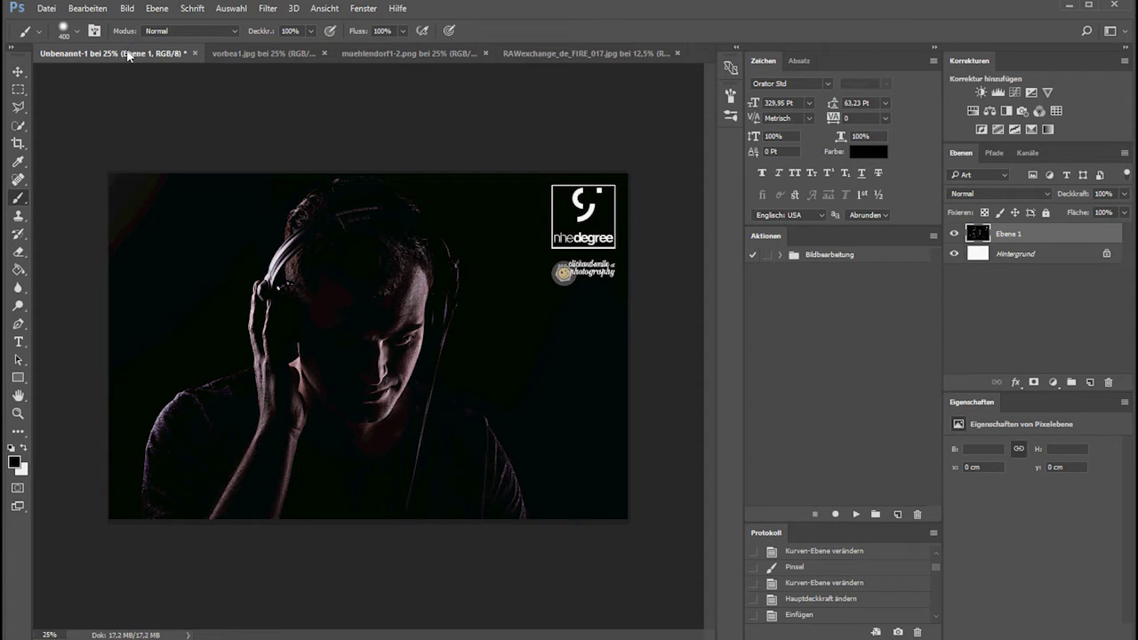
Step: Rename the pasted portrait layer to 'DJ' and bring up the muehlendorf1-2.png waterfall
double_click(1008, 234)
text(DJ)
key(Return)
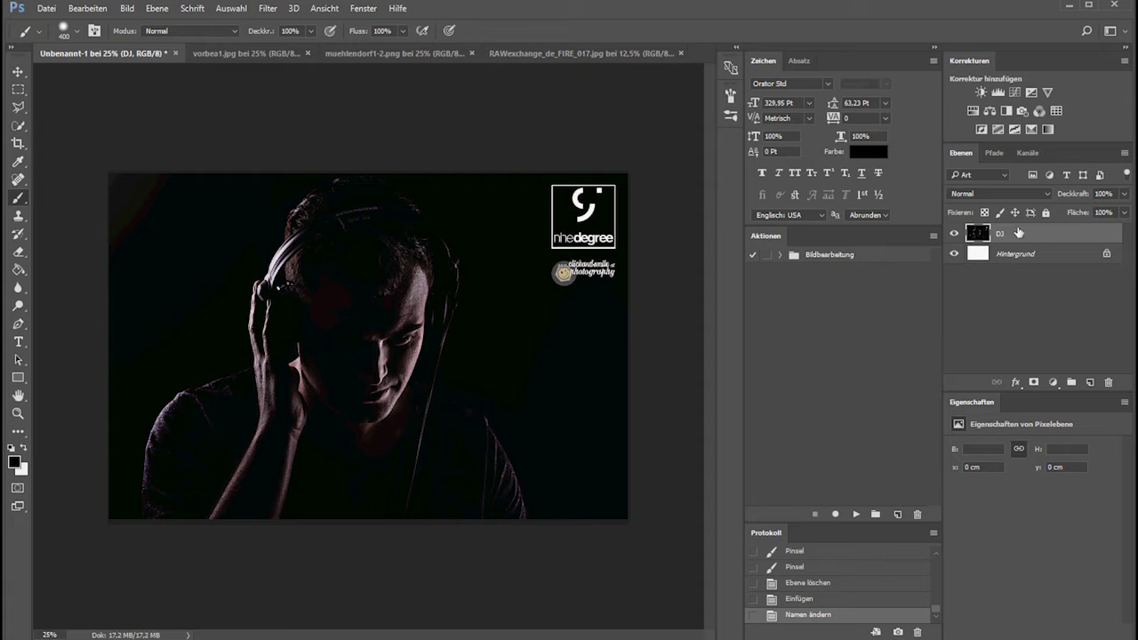
click(388, 53)
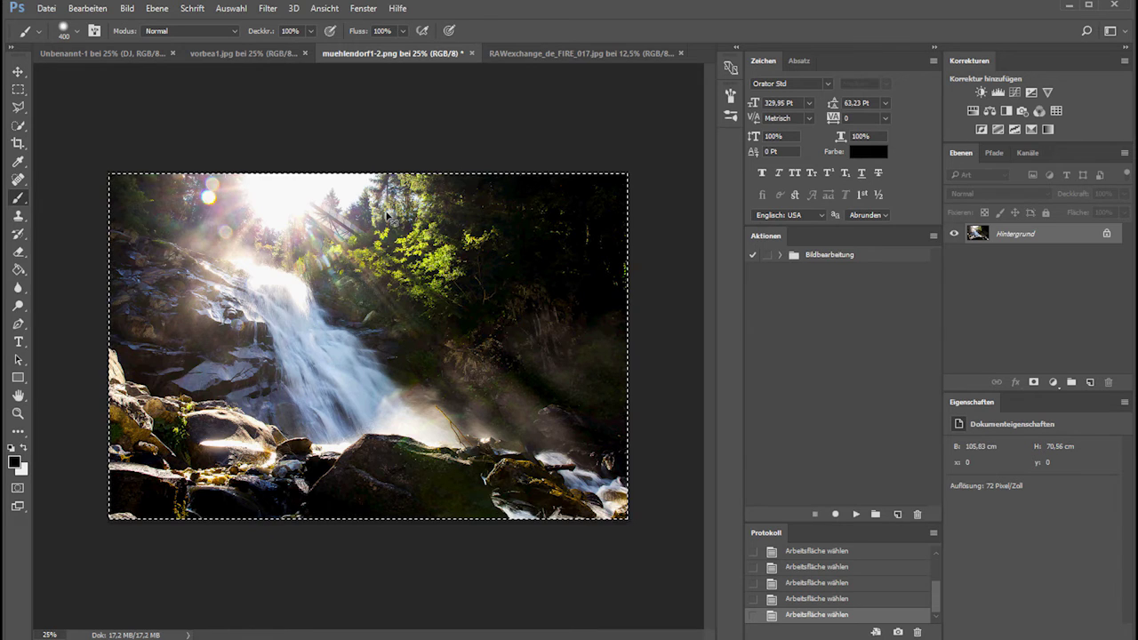
Step: Paste the waterfall into Unbenannt-1 as a top layer named 'Wasserfall'
click(118, 54)
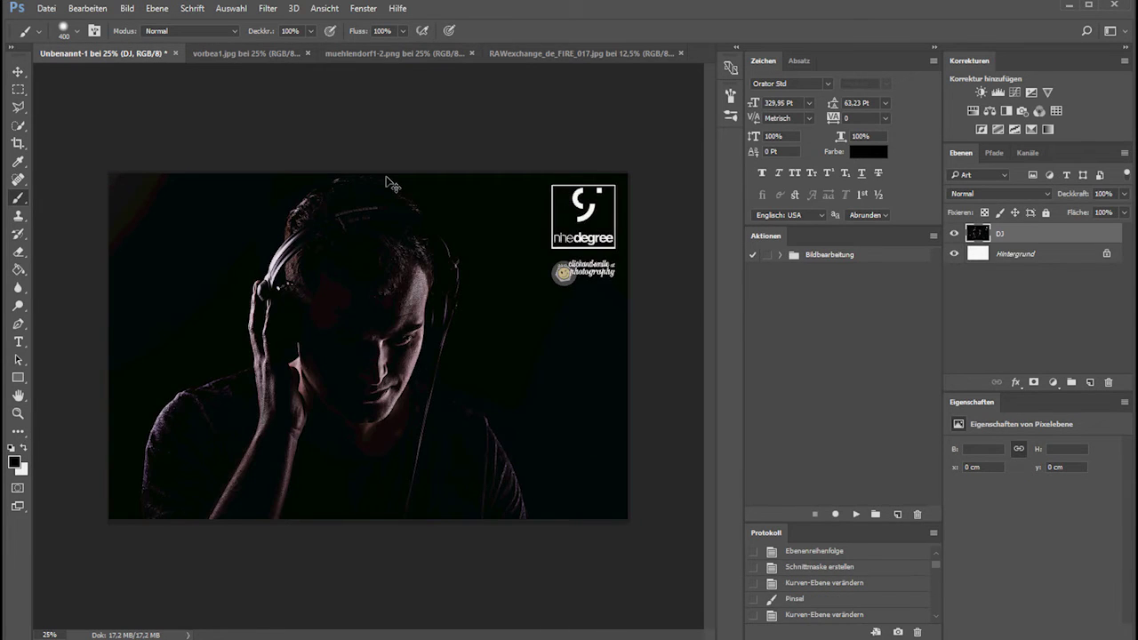
key(ctrl+v)
double_click(1006, 233)
text(Wa)
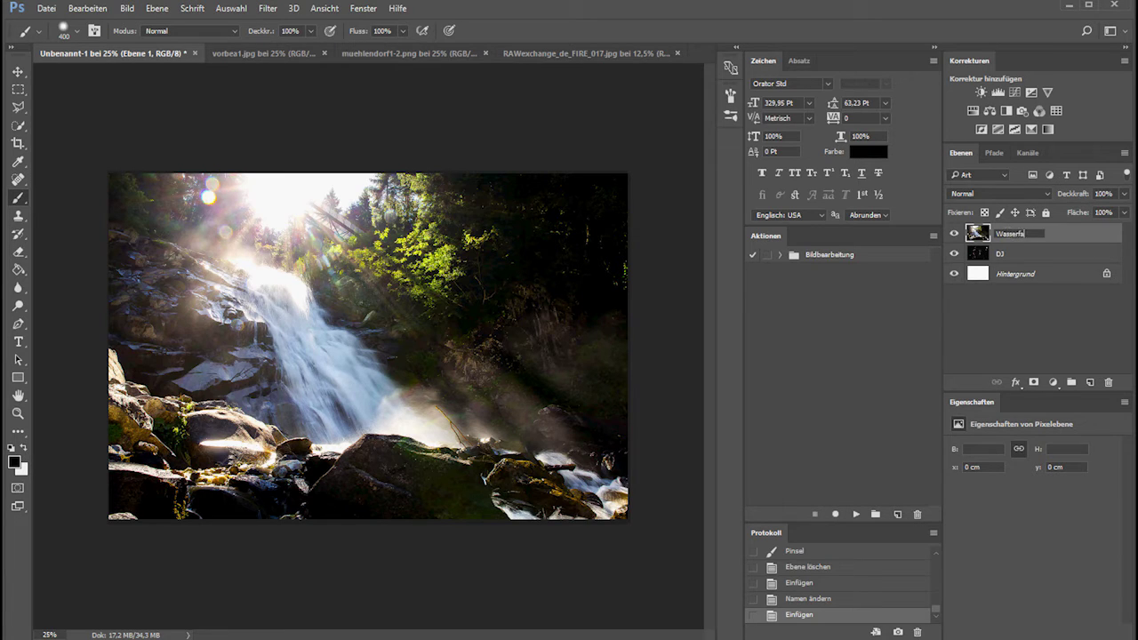
key(Return)
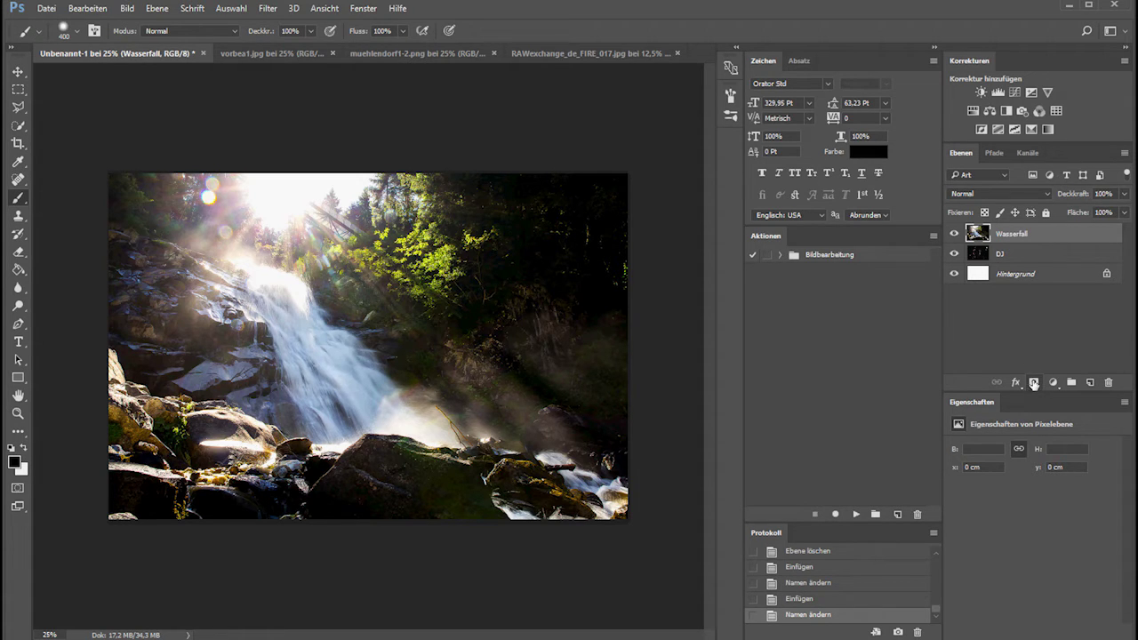
Step: Add a layer mask to the Wasserfall layer and set the paint colour to white
click(1034, 382)
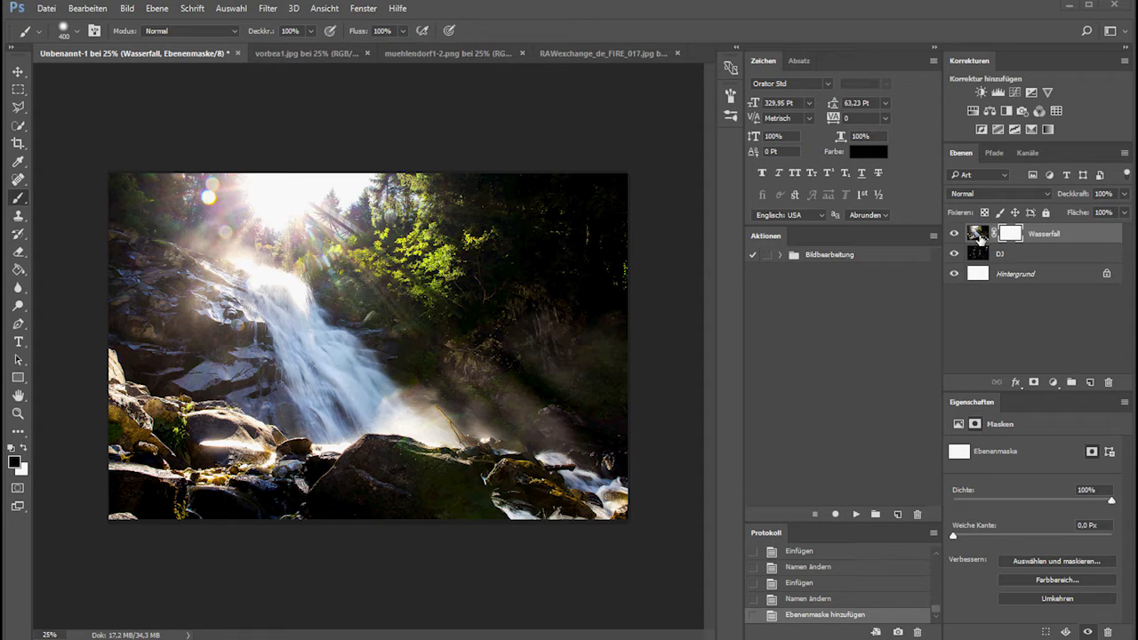
click(24, 447)
click(24, 447)
alt+right_click(220, 286)
drag(149, 311, 234, 266)
mouse_move(224, 327)
mouse_down()
mouse_move(442, 348)
mouse_move(583, 231)
mouse_up()
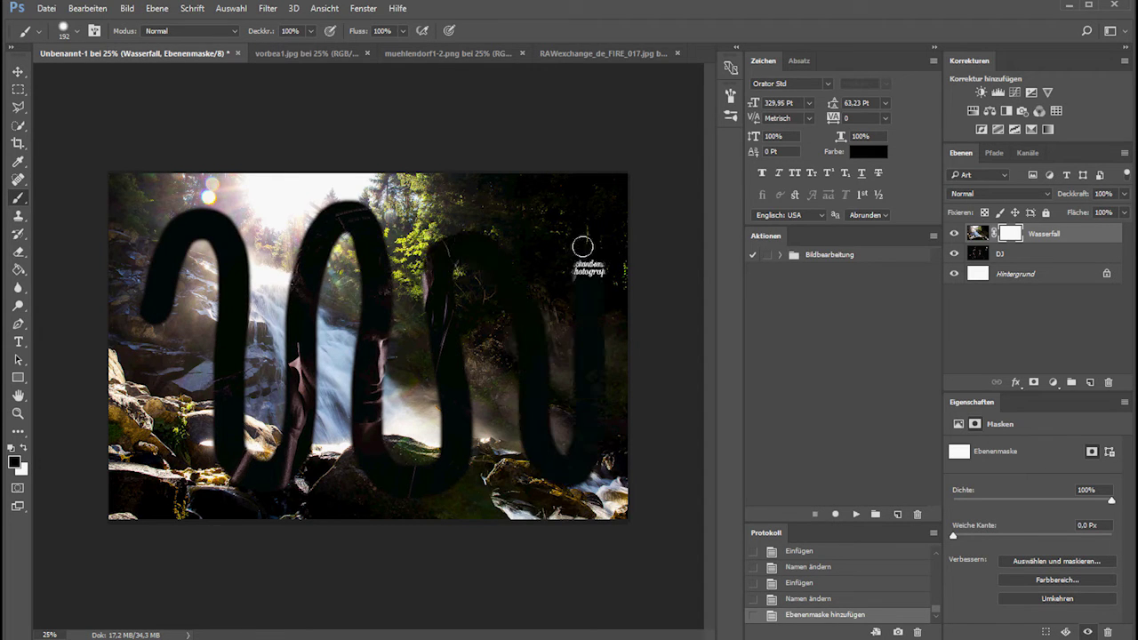
drag(304, 329, 376, 333)
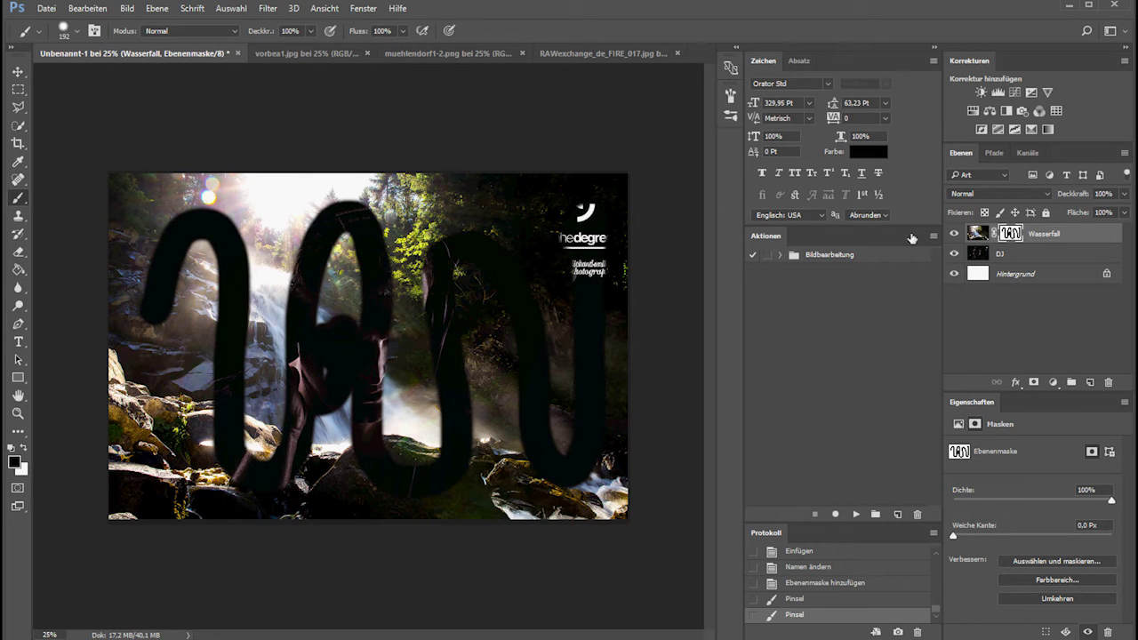
click(25, 449)
mouse_move(206, 356)
mouse_down()
mouse_move(254, 362)
mouse_move(352, 240)
mouse_move(463, 445)
mouse_move(533, 302)
mouse_move(578, 462)
mouse_move(514, 167)
mouse_up()
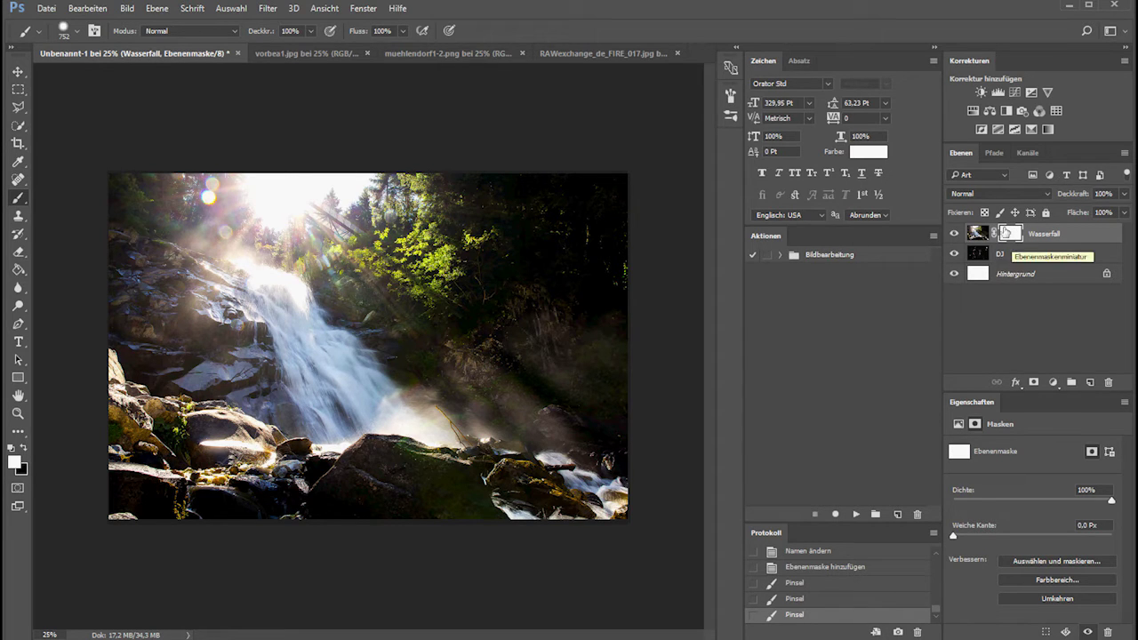
drag(328, 316, 364, 323)
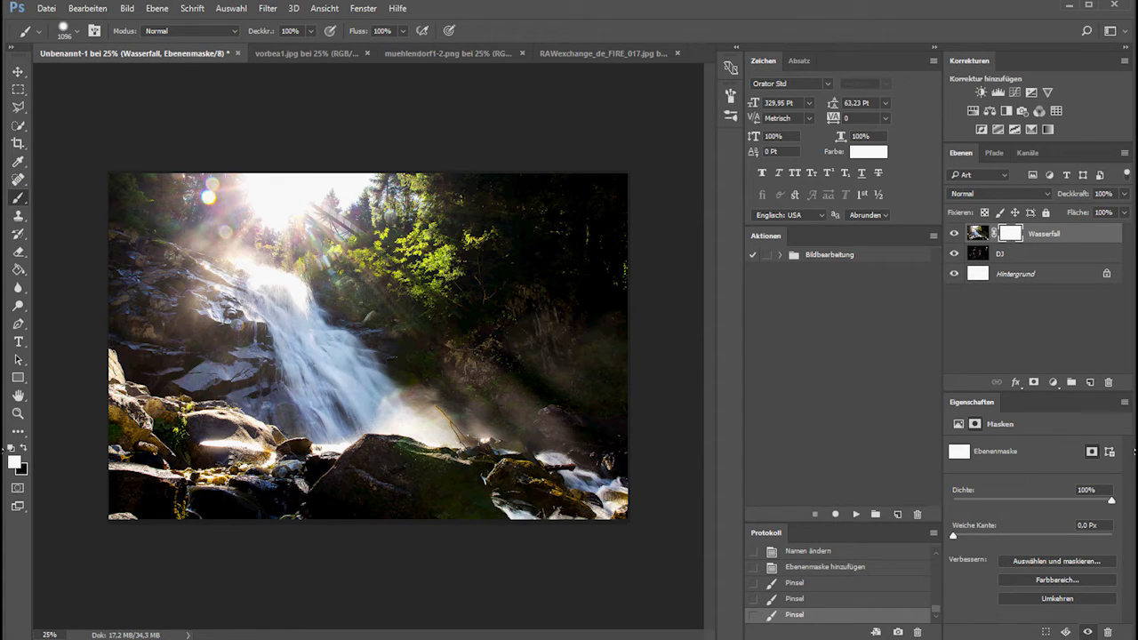
Step: Paint black across the top of the Wasserfall mask to reveal the DJ's head
click(24, 449)
mouse_move(40, 139)
mouse_down()
mouse_move(60, 178)
mouse_move(239, 150)
mouse_up()
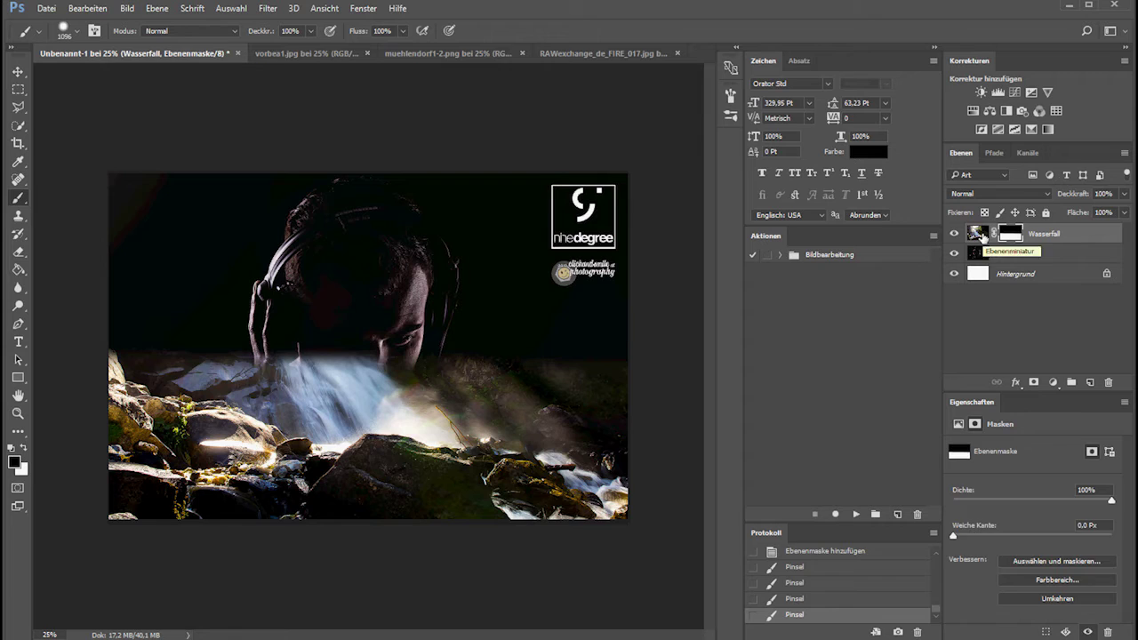
click(978, 234)
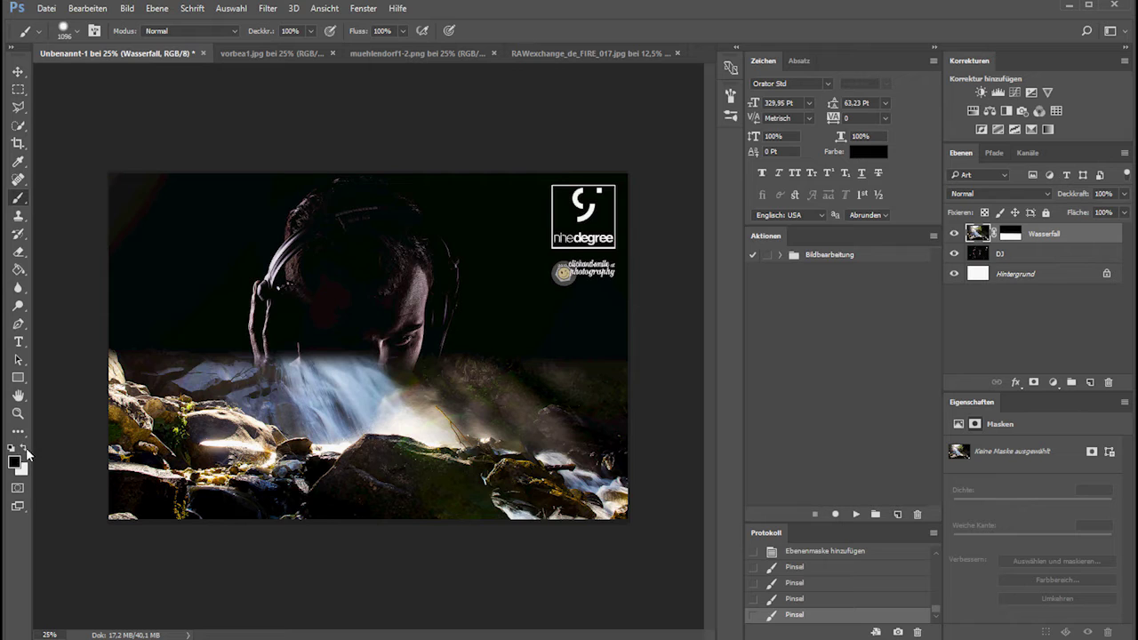
mouse_move(191, 432)
mouse_down()
mouse_move(266, 400)
mouse_move(373, 484)
mouse_up()
drag(356, 444, 494, 467)
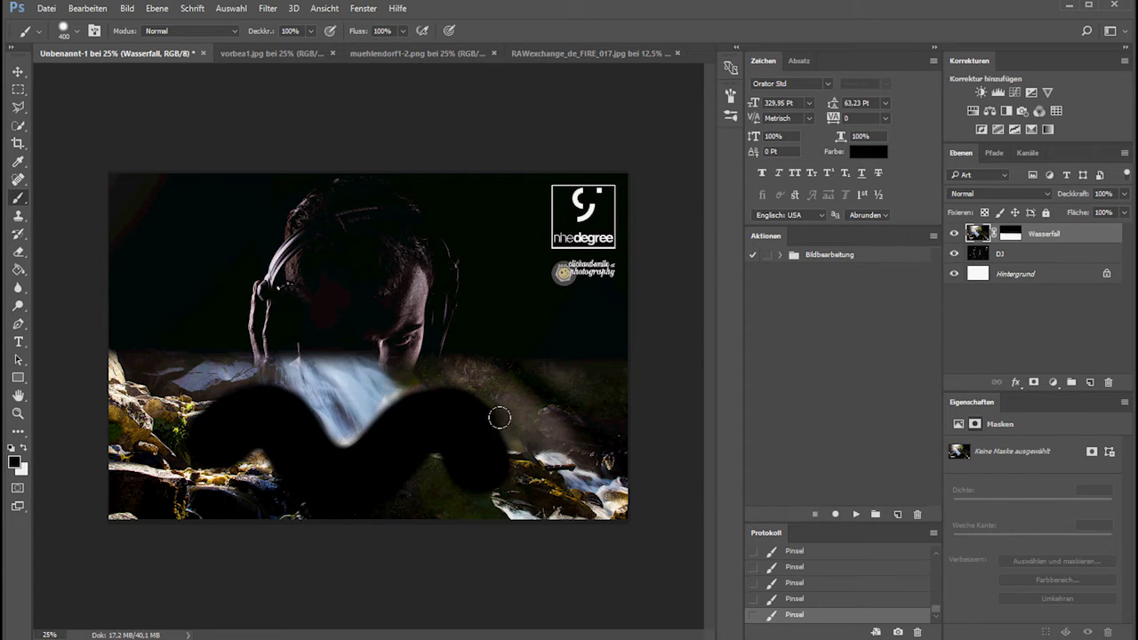
drag(500, 418, 78, 402)
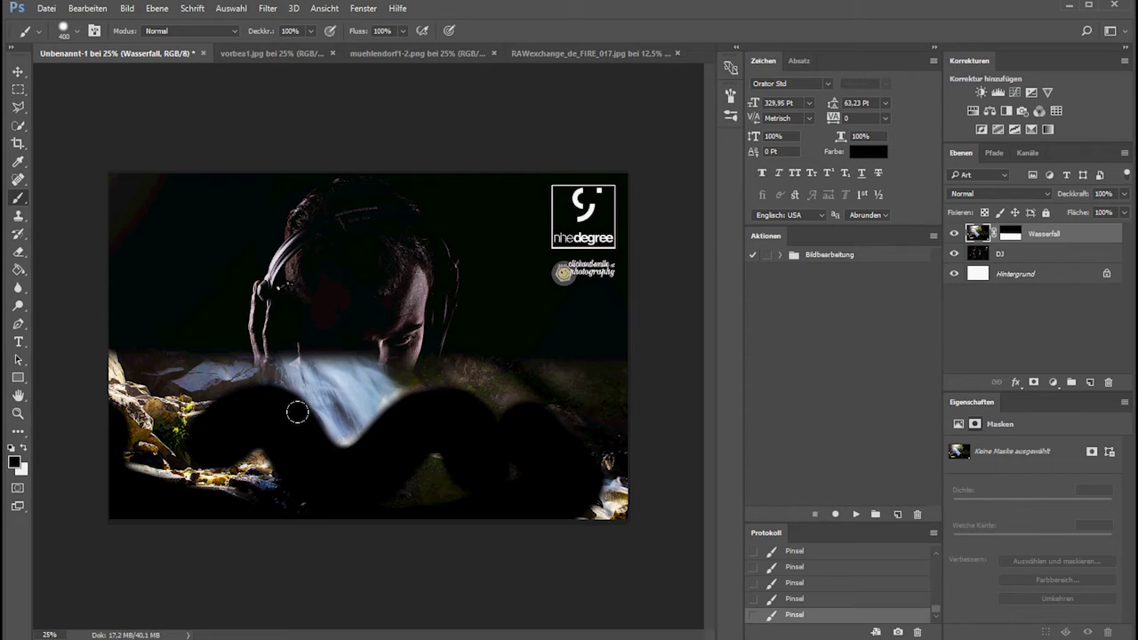
key(ctrl+alt+z)
key(ctrl+alt+z)
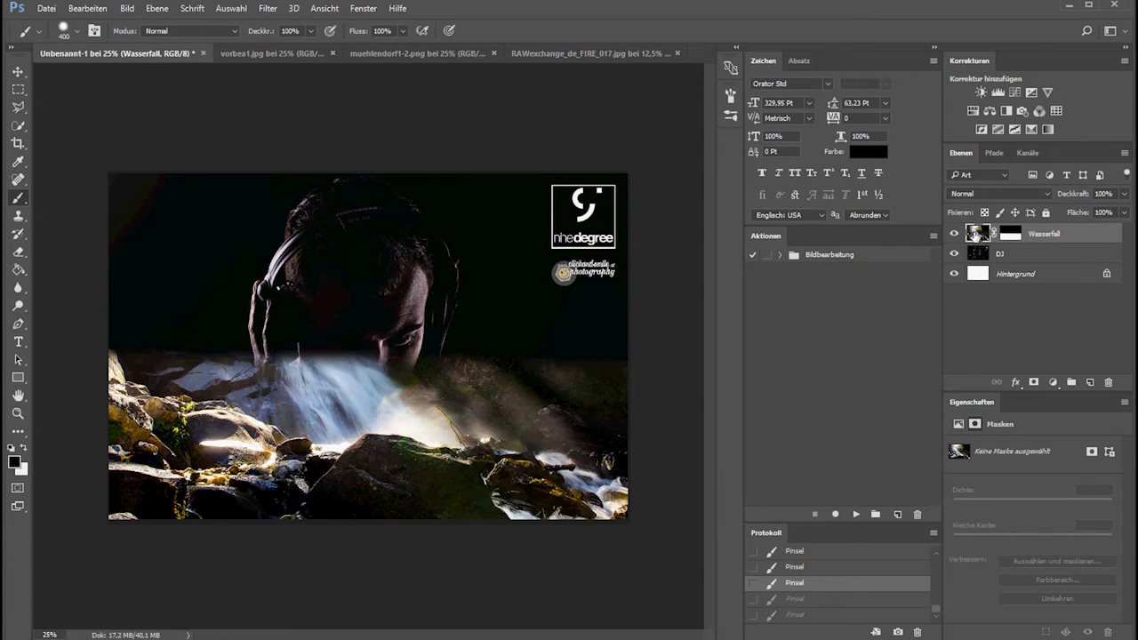
click(1012, 234)
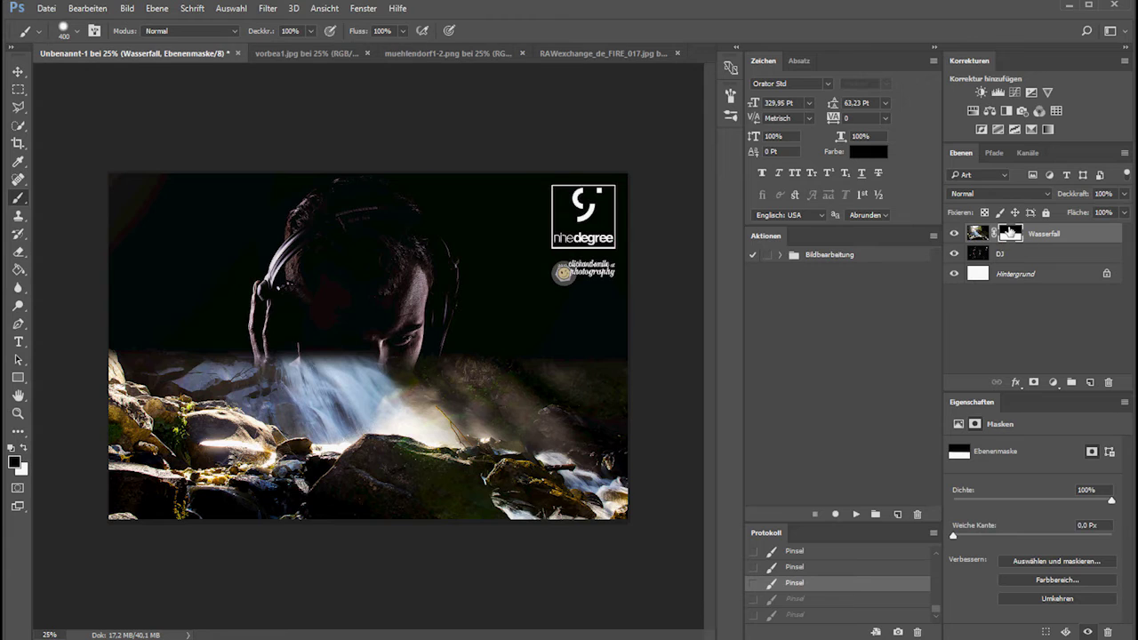
click(978, 234)
click(1010, 233)
click(363, 8)
click(403, 313)
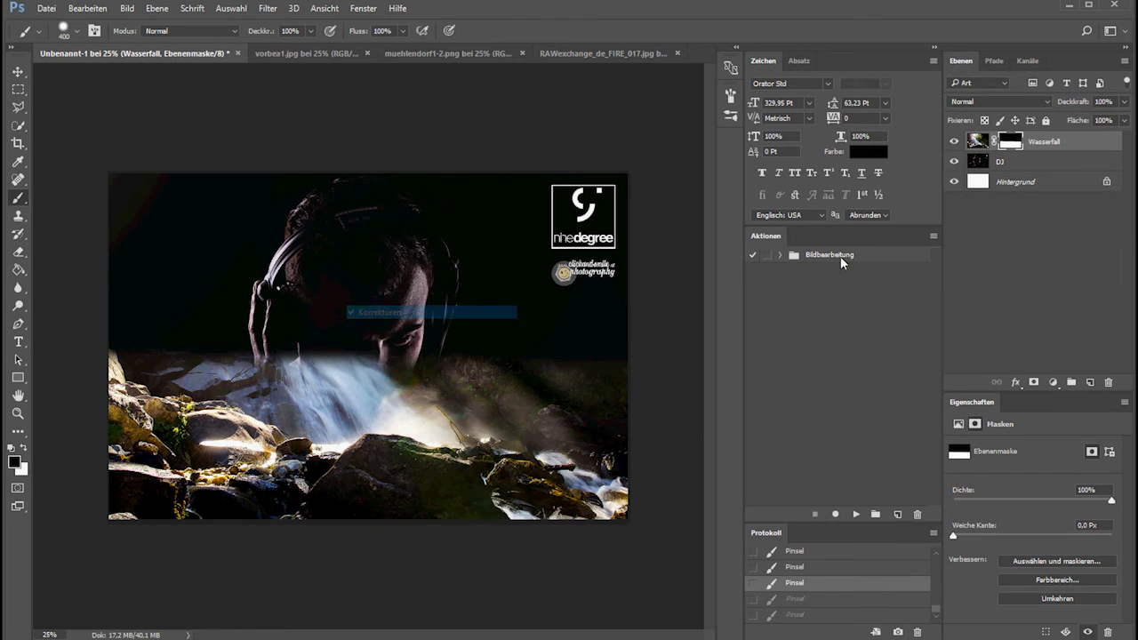
click(368, 11)
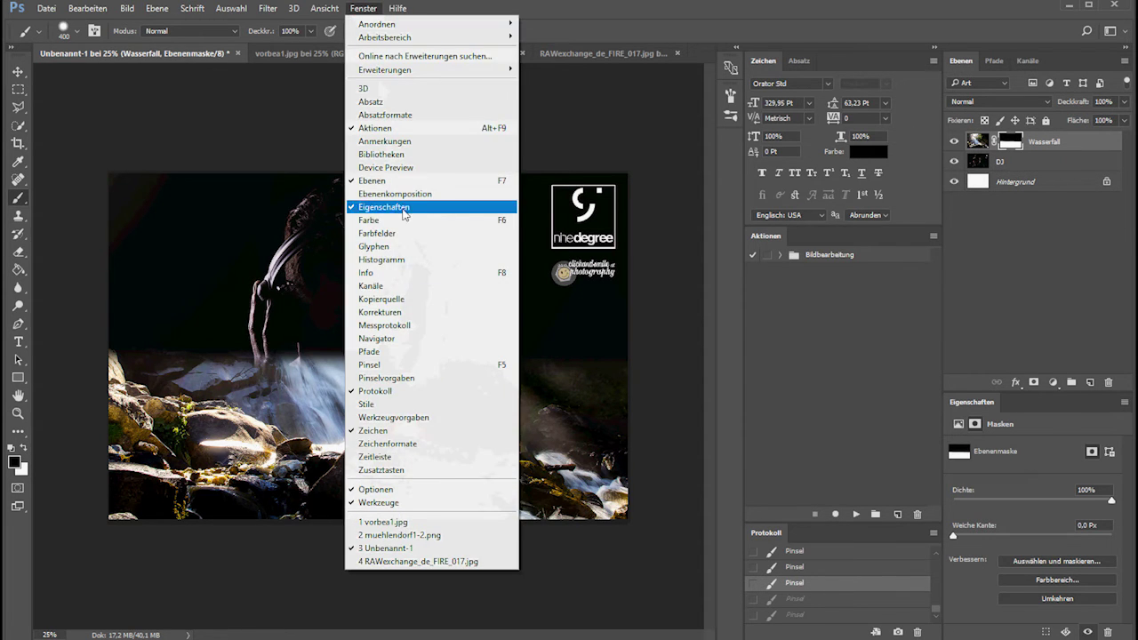
click(405, 313)
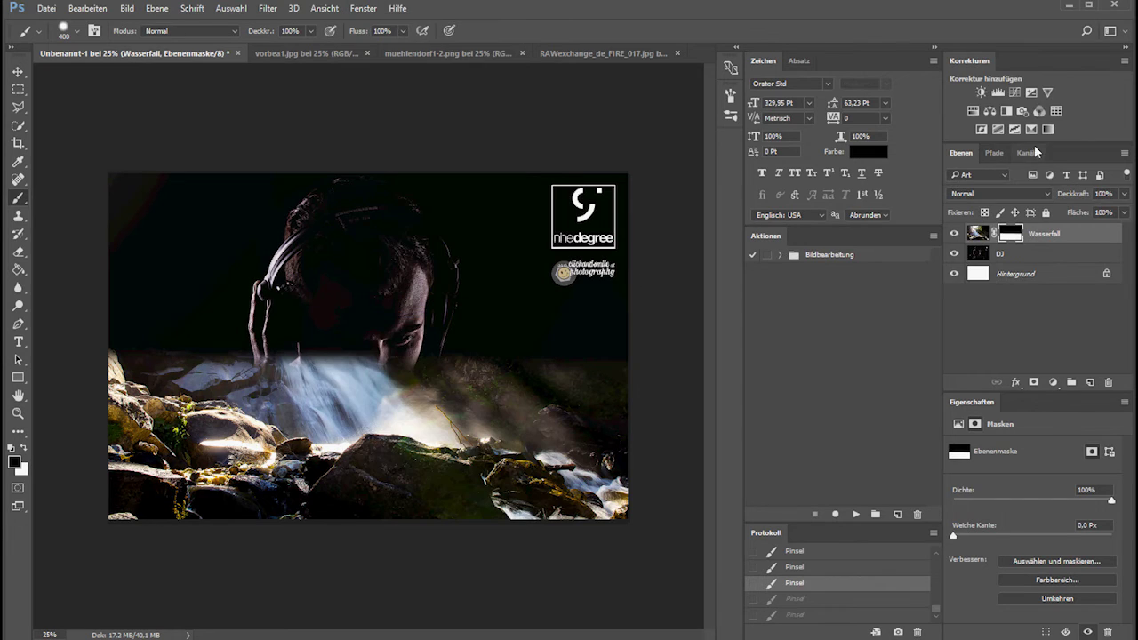
drag(951, 66, 752, 59)
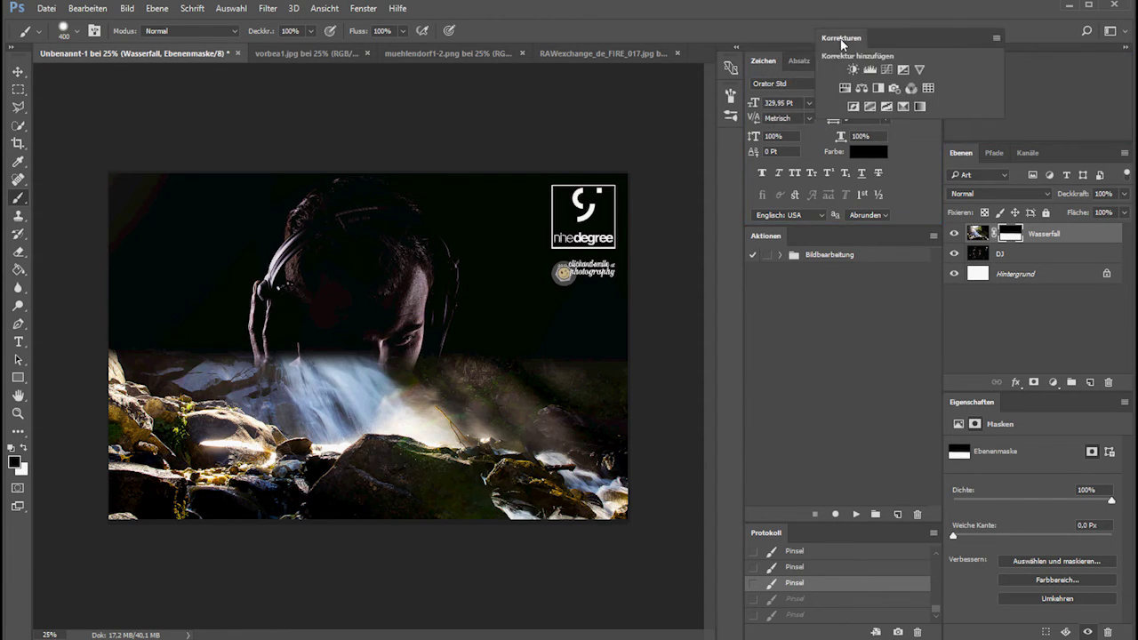
drag(752, 60, 971, 65)
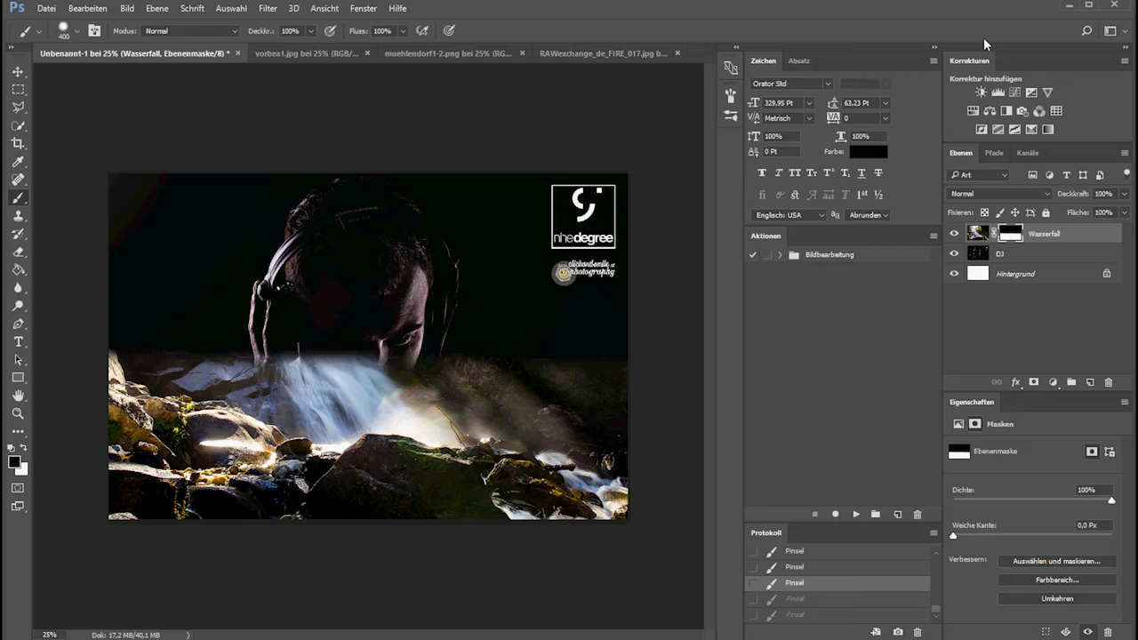
Step: Add a Kurven 1 curves layer clipped to Wasserfall, tuning the curve to brighten the waterfall
click(1015, 93)
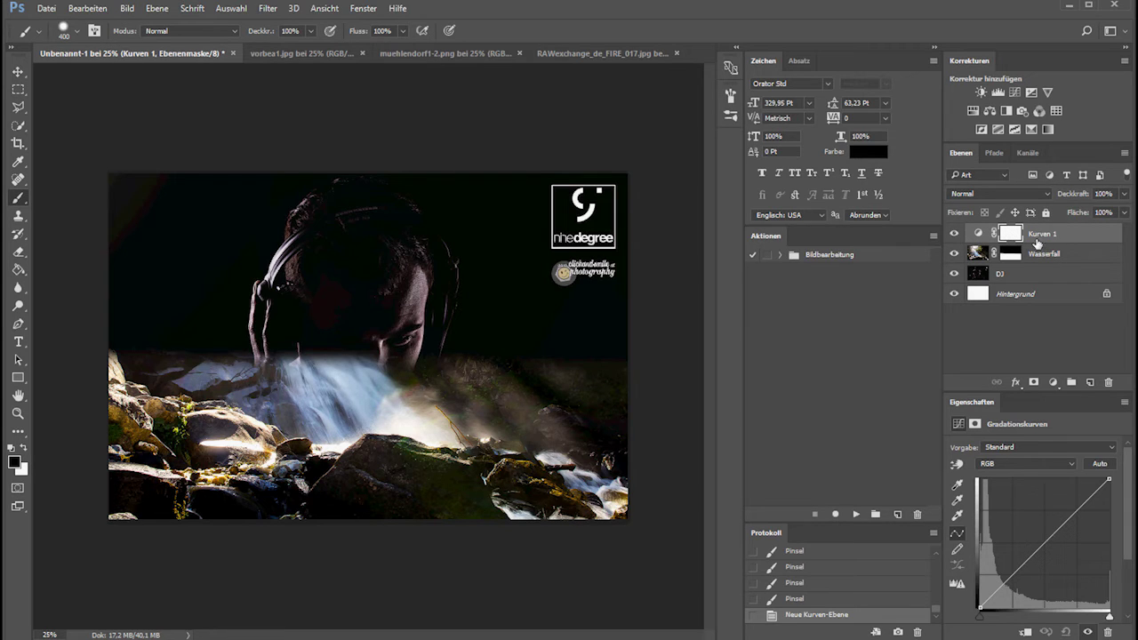
mouse_move(1040, 546)
mouse_down()
mouse_move(1020, 508)
mouse_move(1075, 597)
mouse_move(1026, 517)
mouse_up()
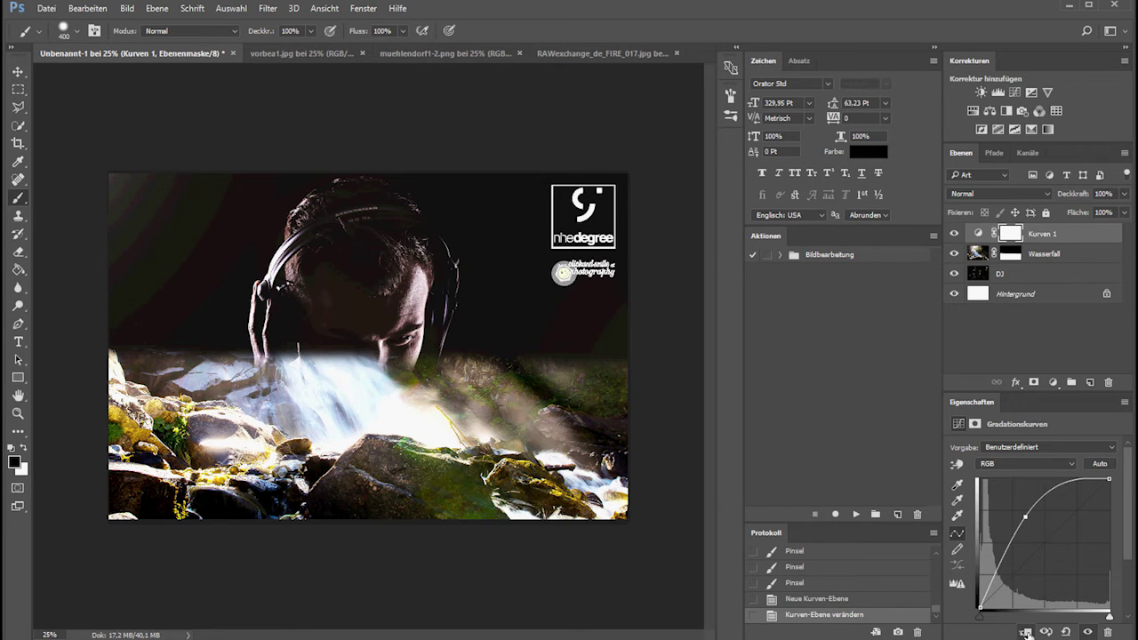
click(1027, 633)
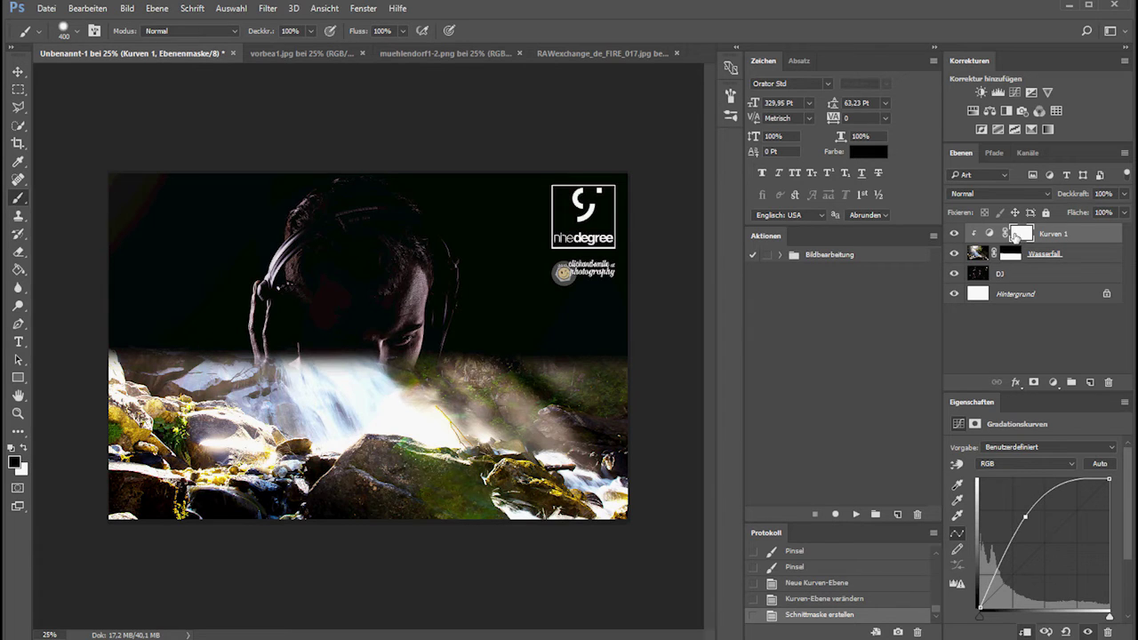
drag(1028, 515, 1034, 528)
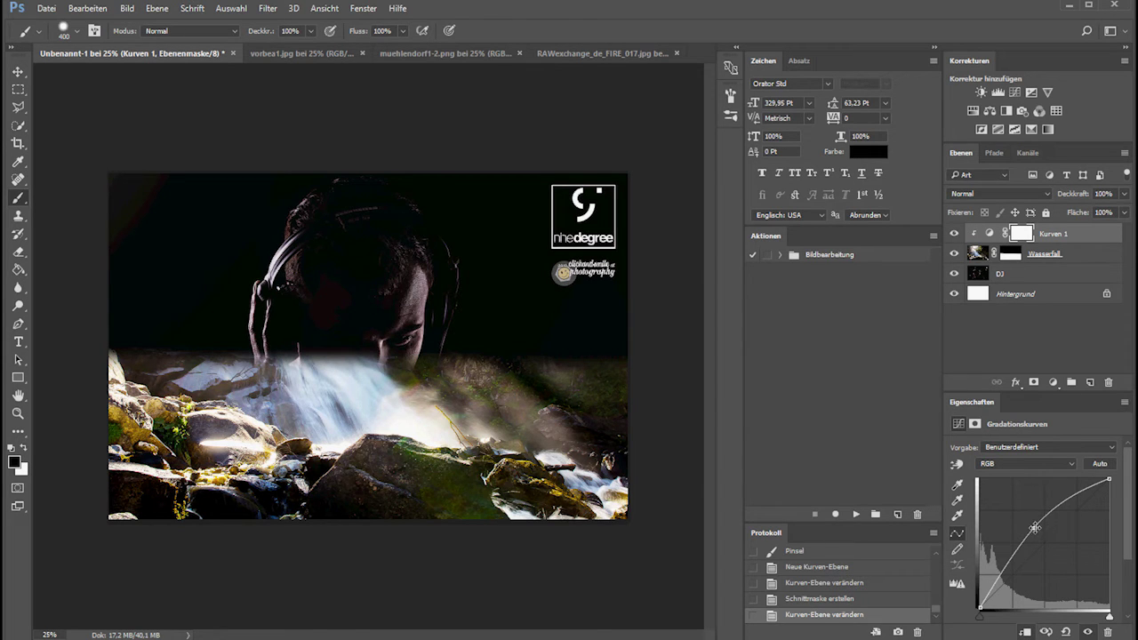
drag(1034, 529, 1025, 523)
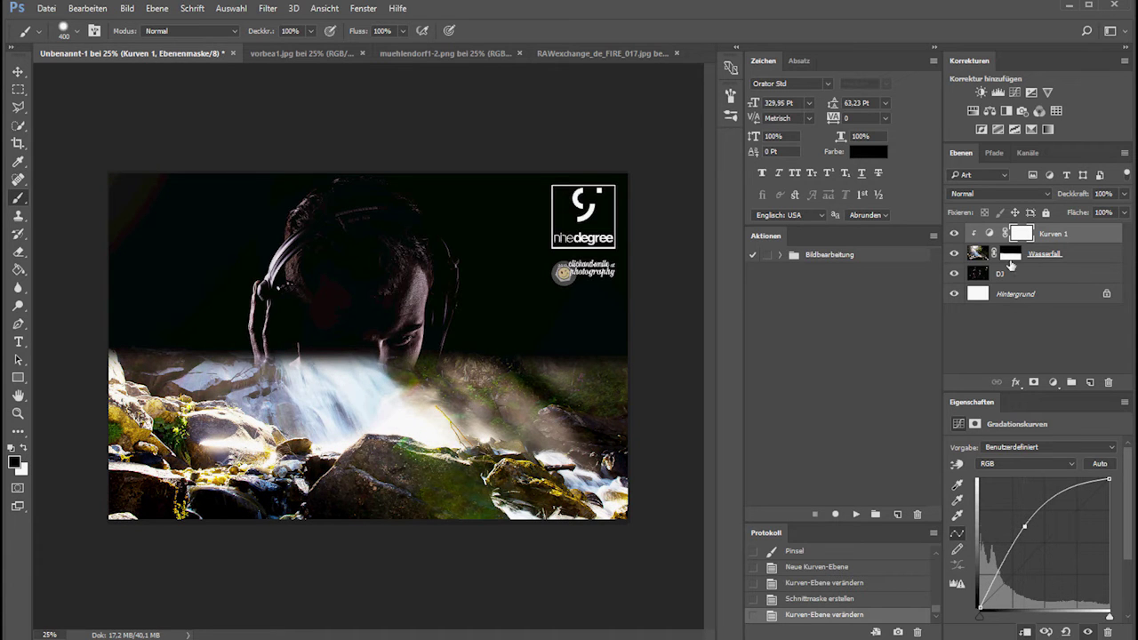
Step: Paint the Wasserfall mask white so the waterfall covers the whole canvas
click(1011, 255)
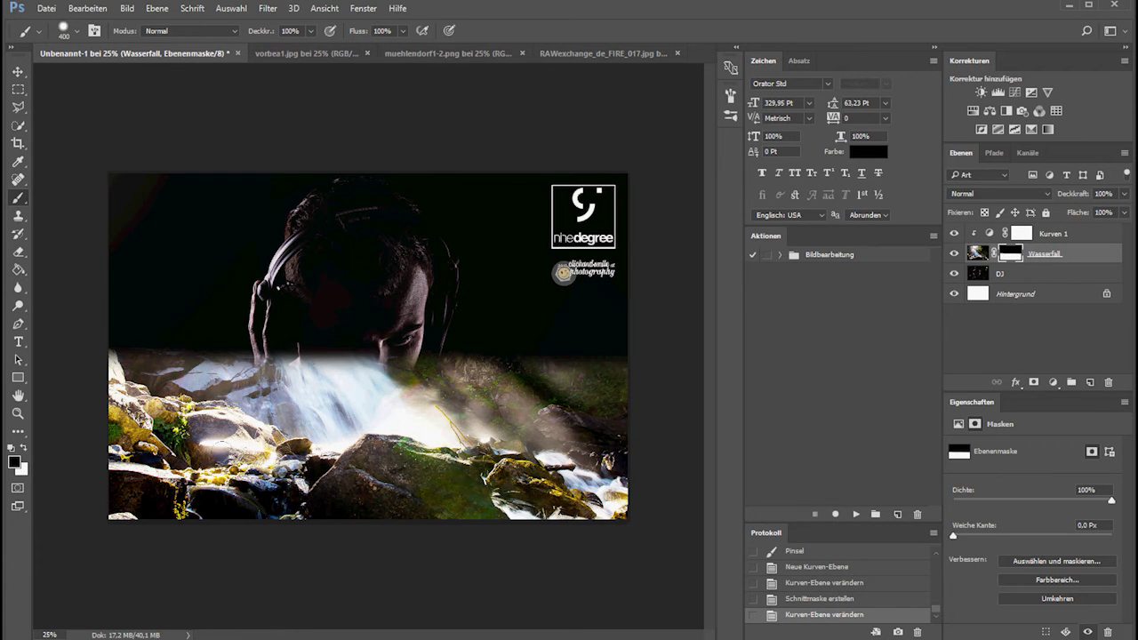
click(24, 448)
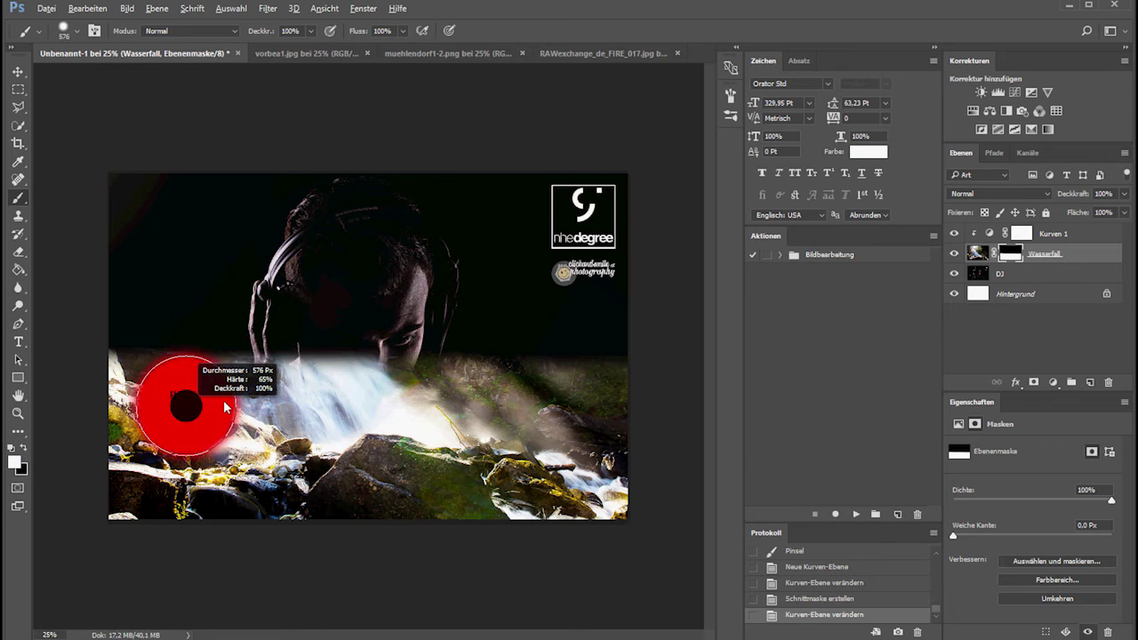
drag(174, 392, 187, 222)
mouse_move(178, 151)
mouse_down()
mouse_move(514, 179)
mouse_move(447, 79)
mouse_up()
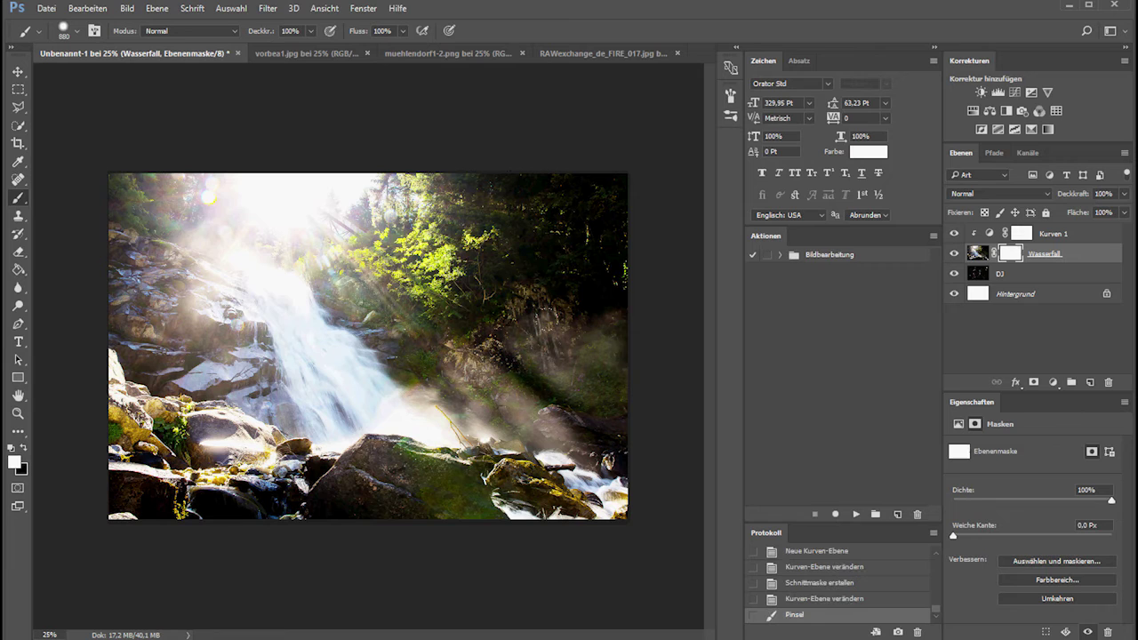
click(282, 165)
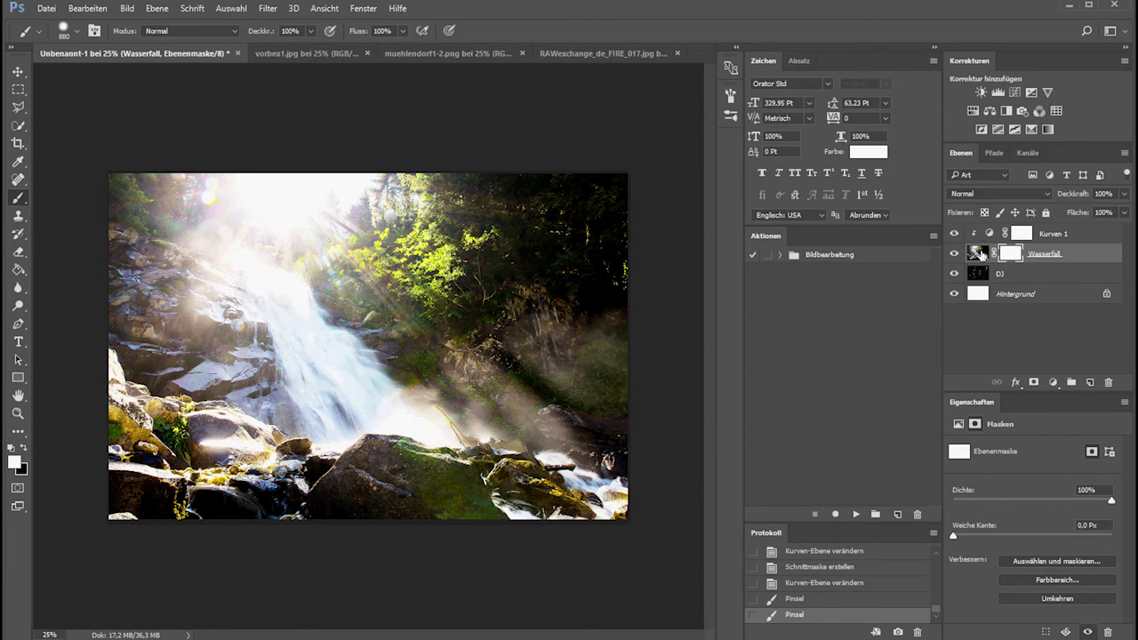
Step: Toggle Kurven 1 and Wasserfall visibility to compare the composite with and without them
click(979, 253)
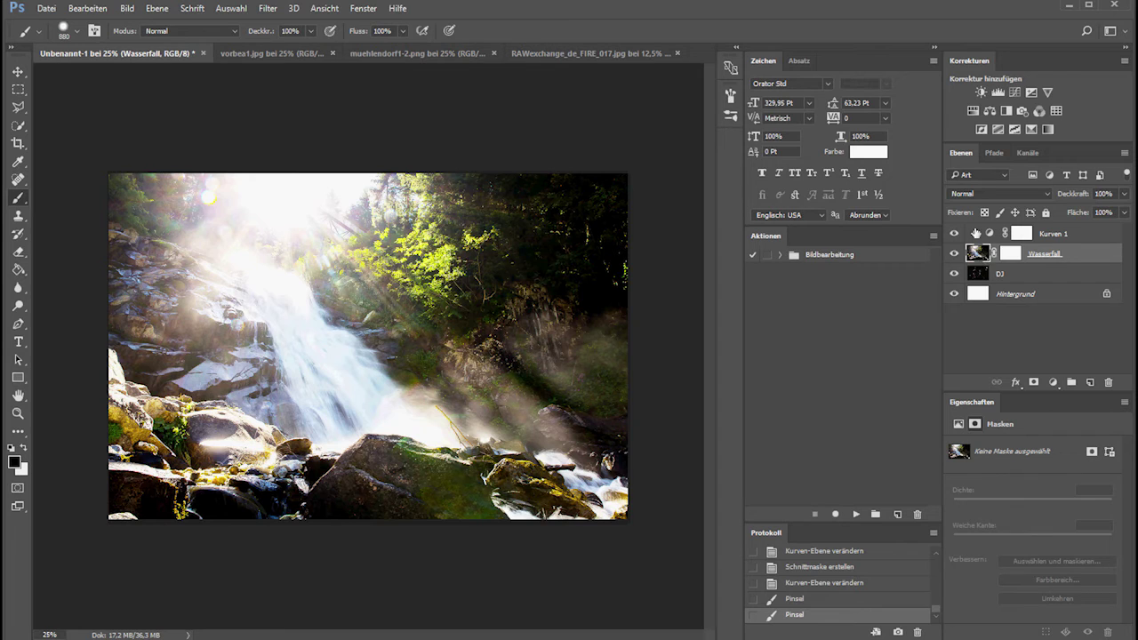
click(1021, 233)
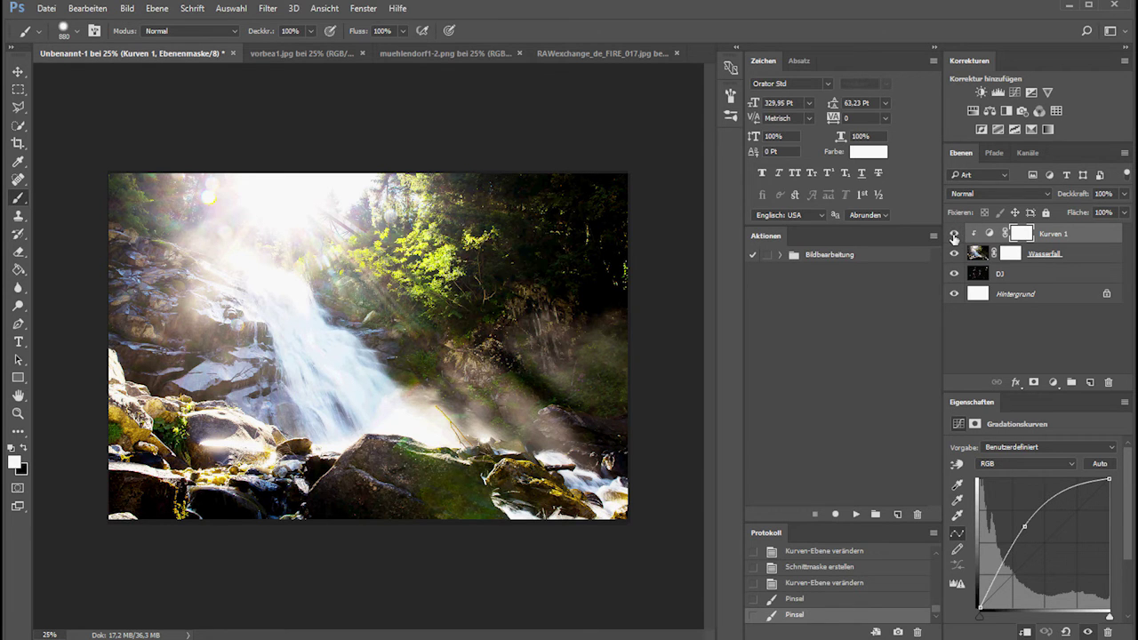
click(953, 234)
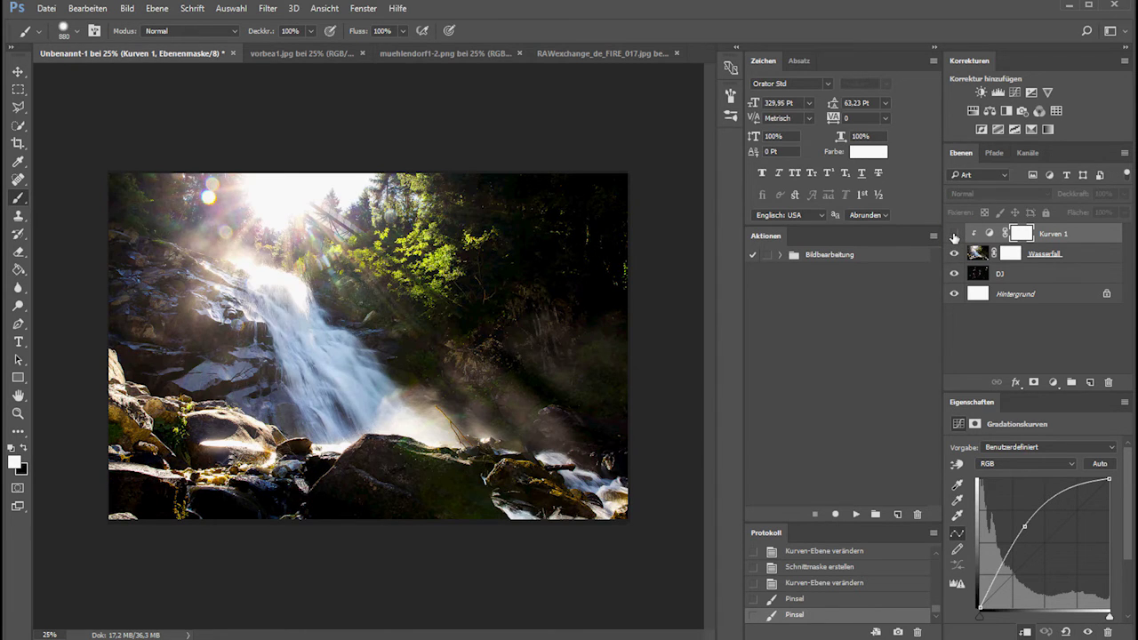
click(954, 233)
click(954, 234)
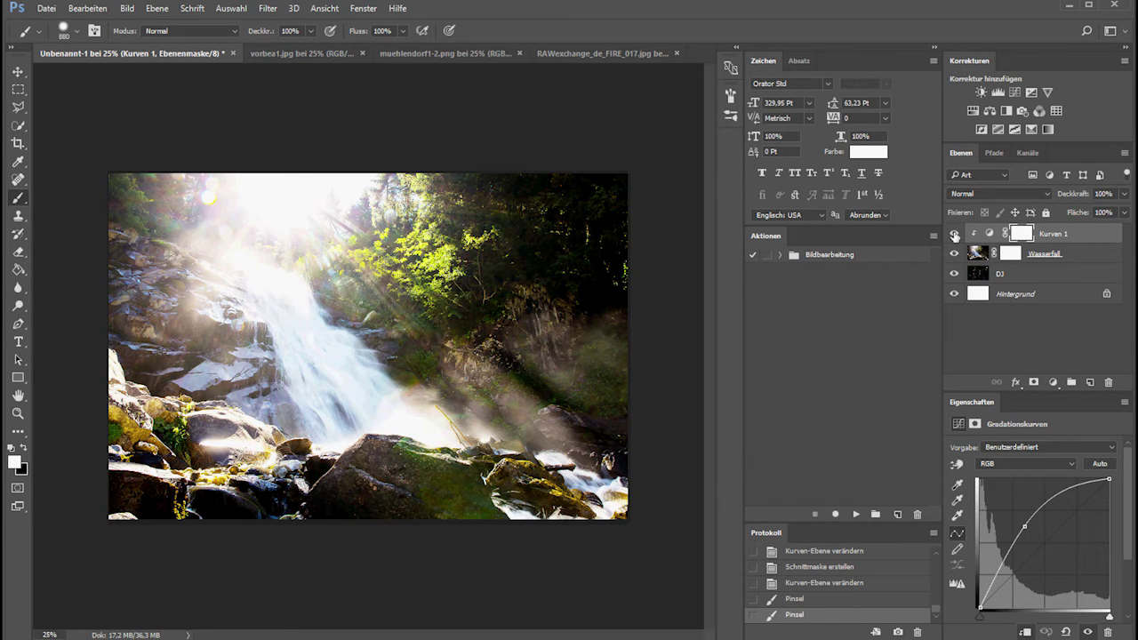
click(954, 234)
click(954, 234)
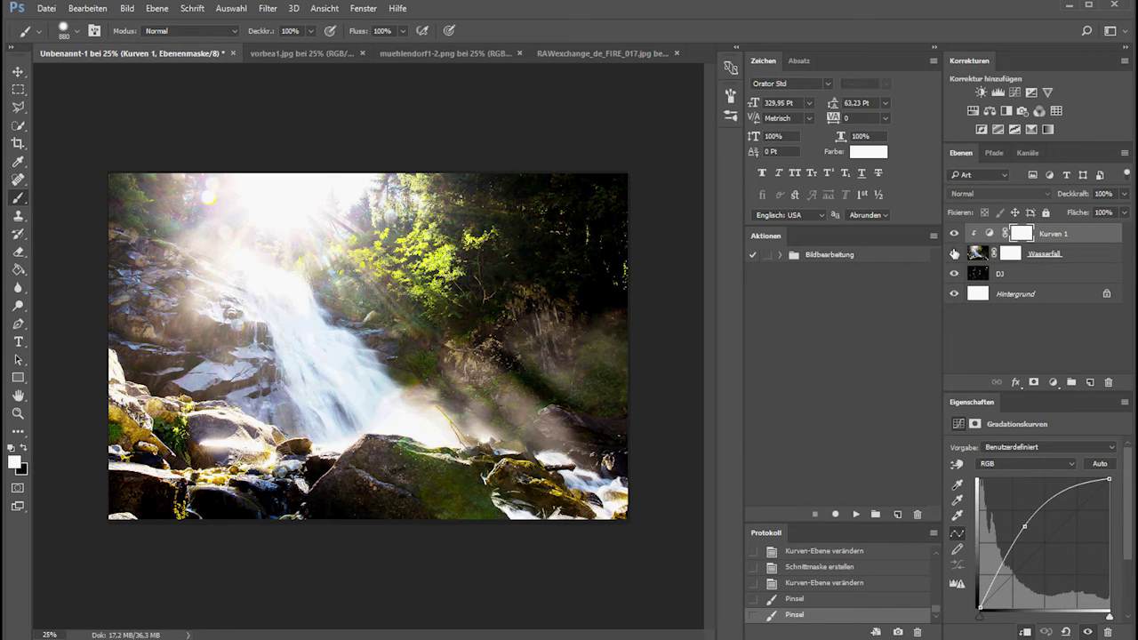
click(954, 254)
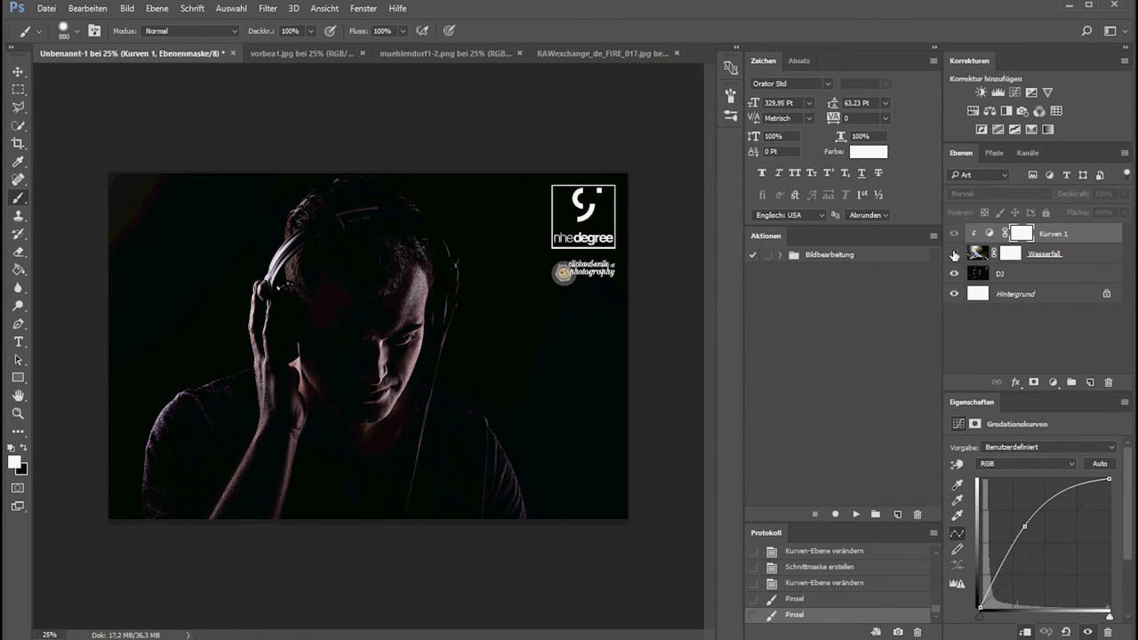
click(954, 254)
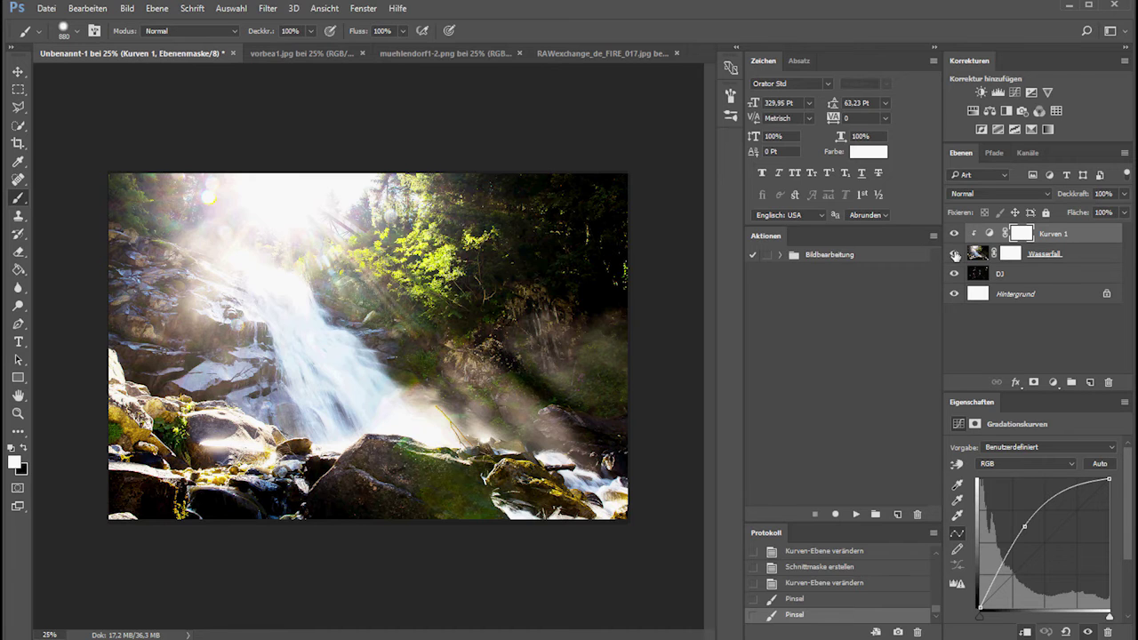
click(954, 254)
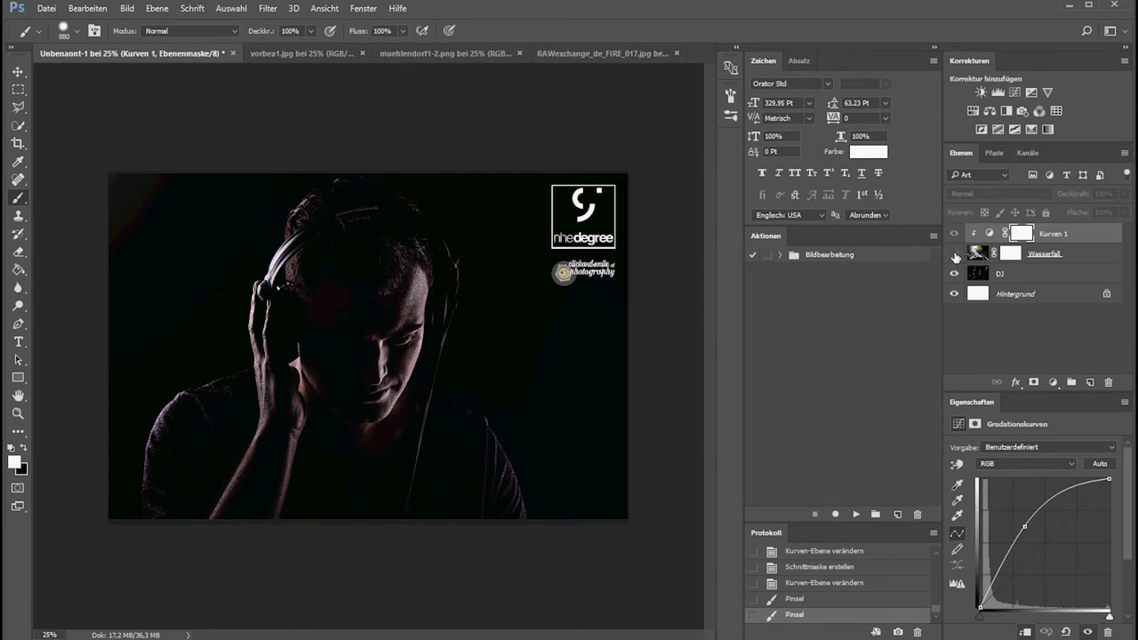
click(954, 254)
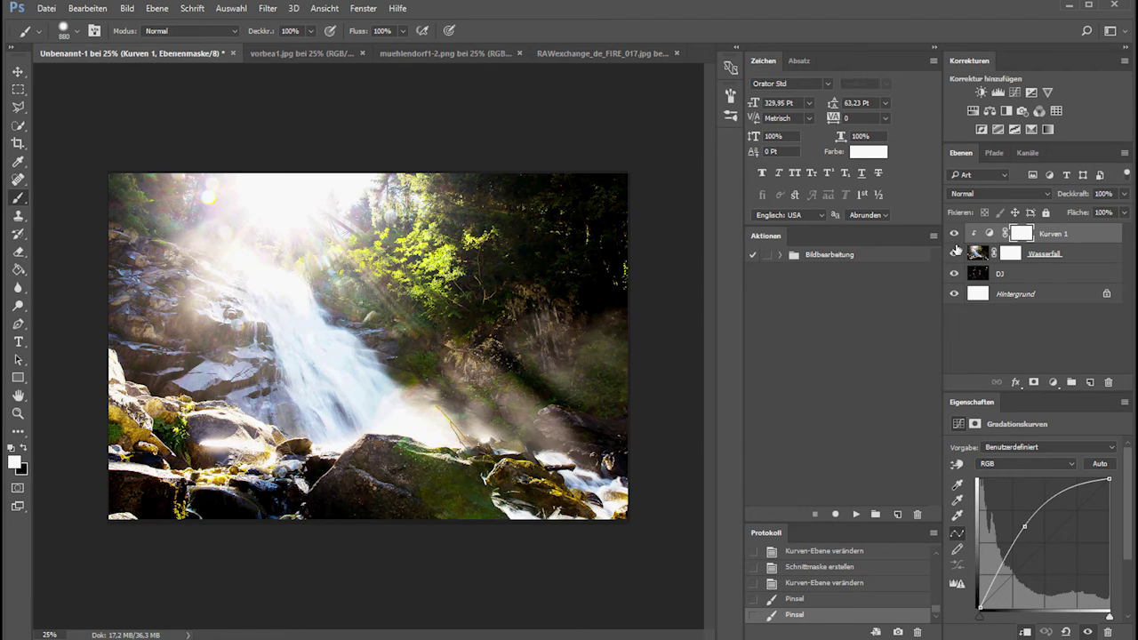
click(1053, 227)
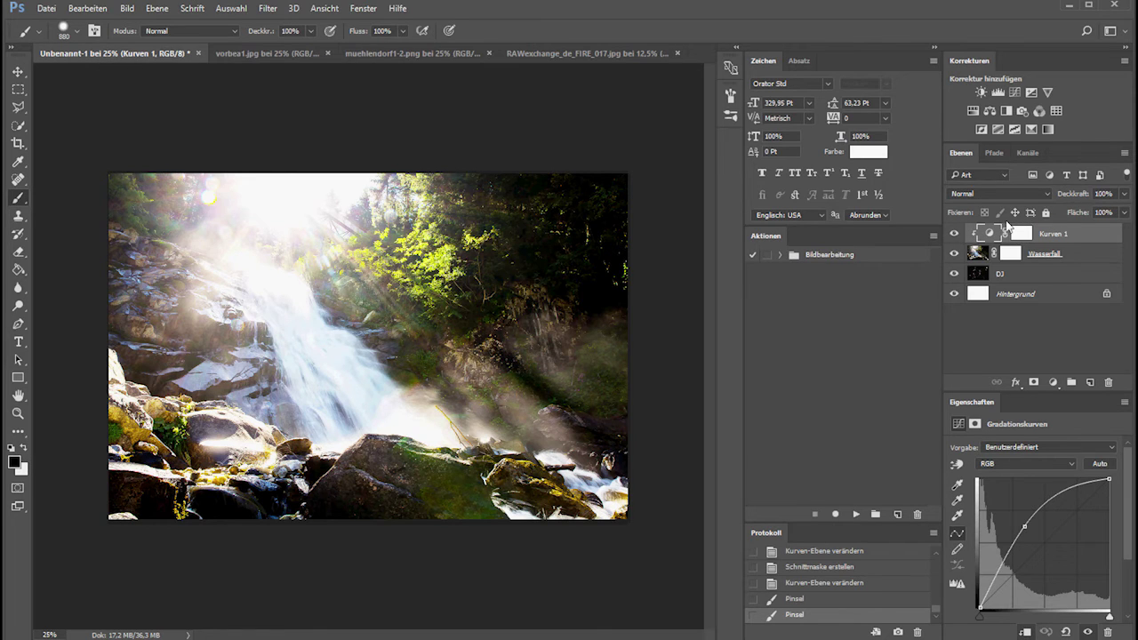
click(1012, 253)
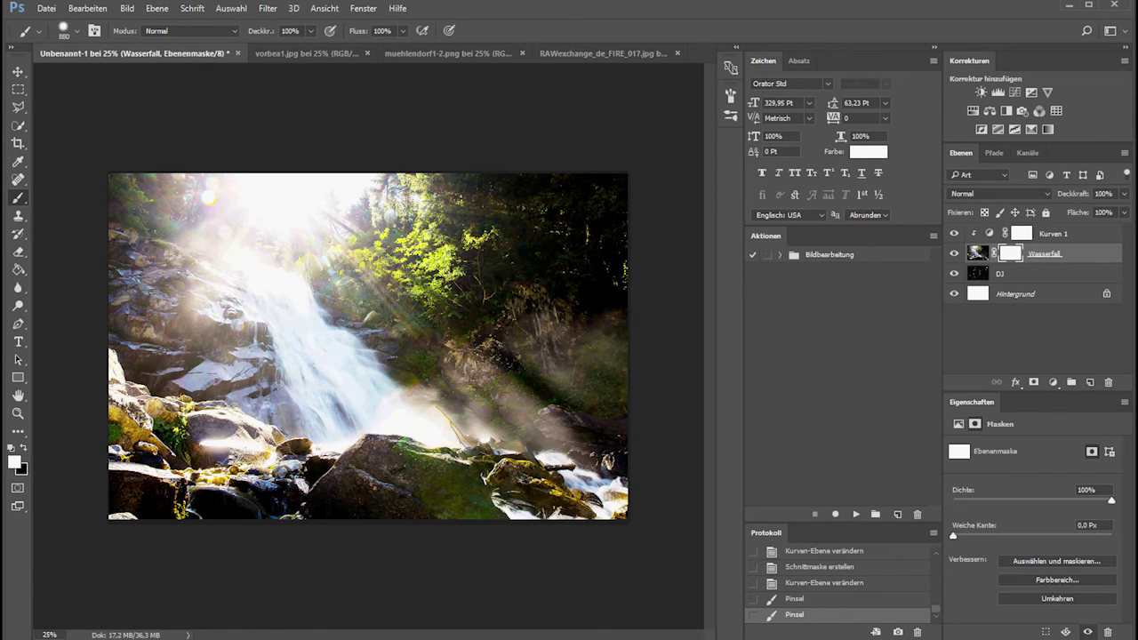
Step: Paint black across the upper Wasserfall mask to uncover the DJ's face again
click(24, 448)
drag(143, 229, 613, 229)
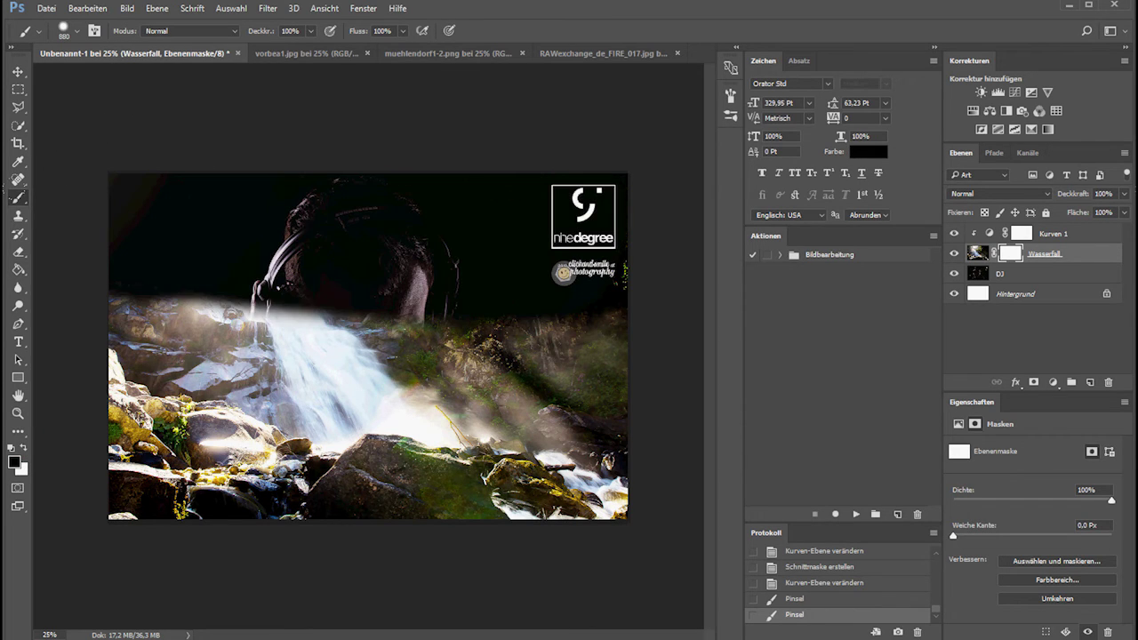
drag(124, 293, 623, 294)
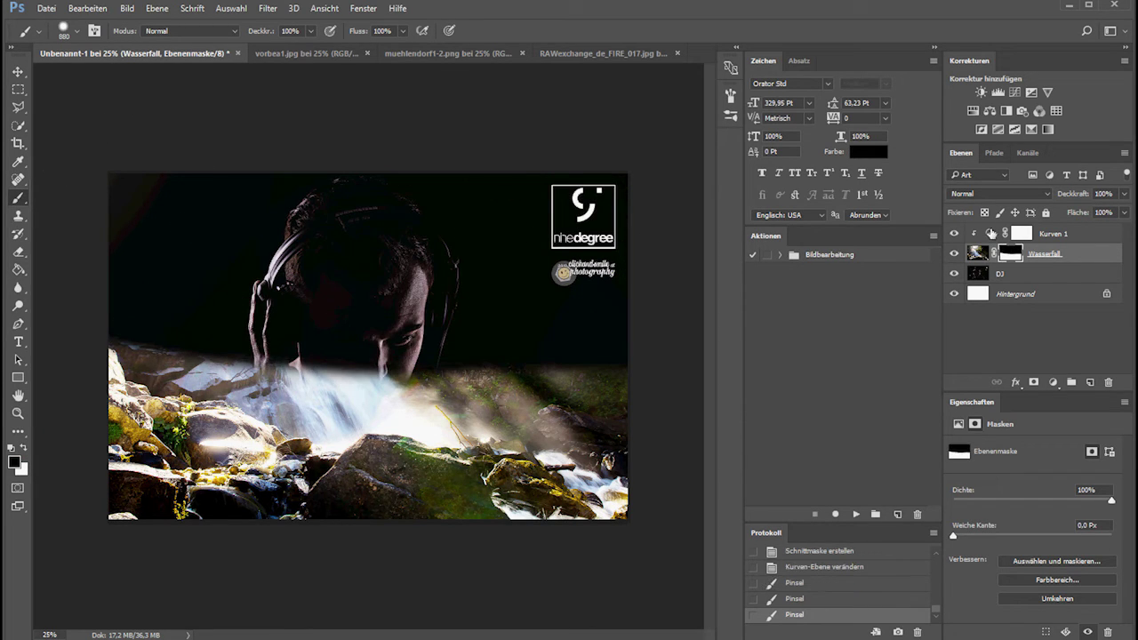
Step: Release Kurven 1's clipping mask so the curves affect the whole composite
click(1018, 234)
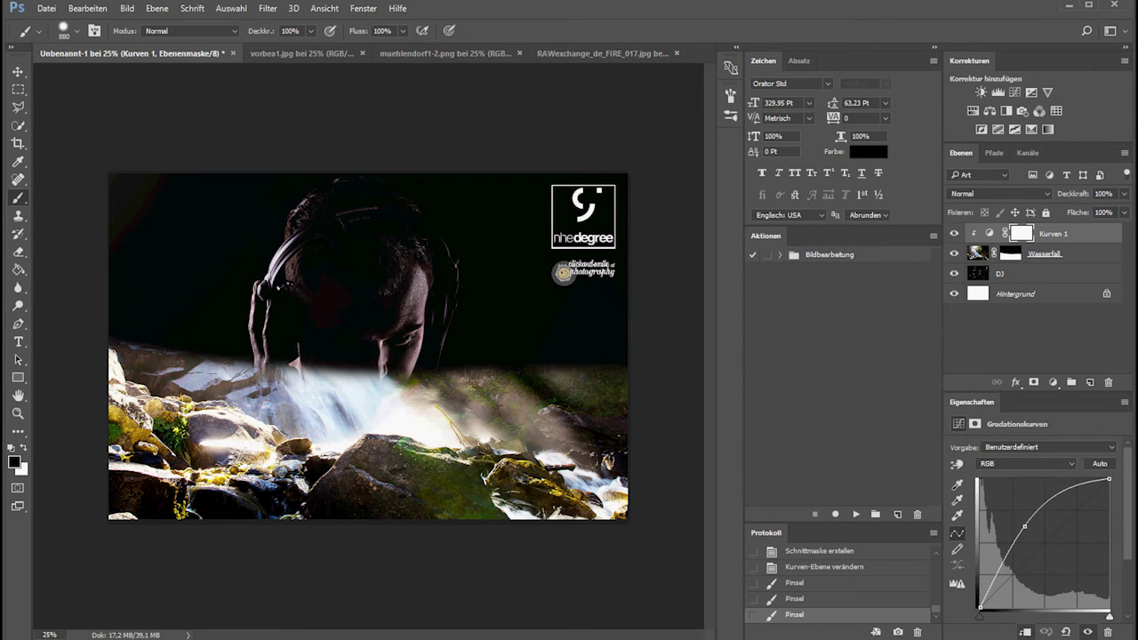
click(1025, 633)
click(1027, 633)
click(1028, 633)
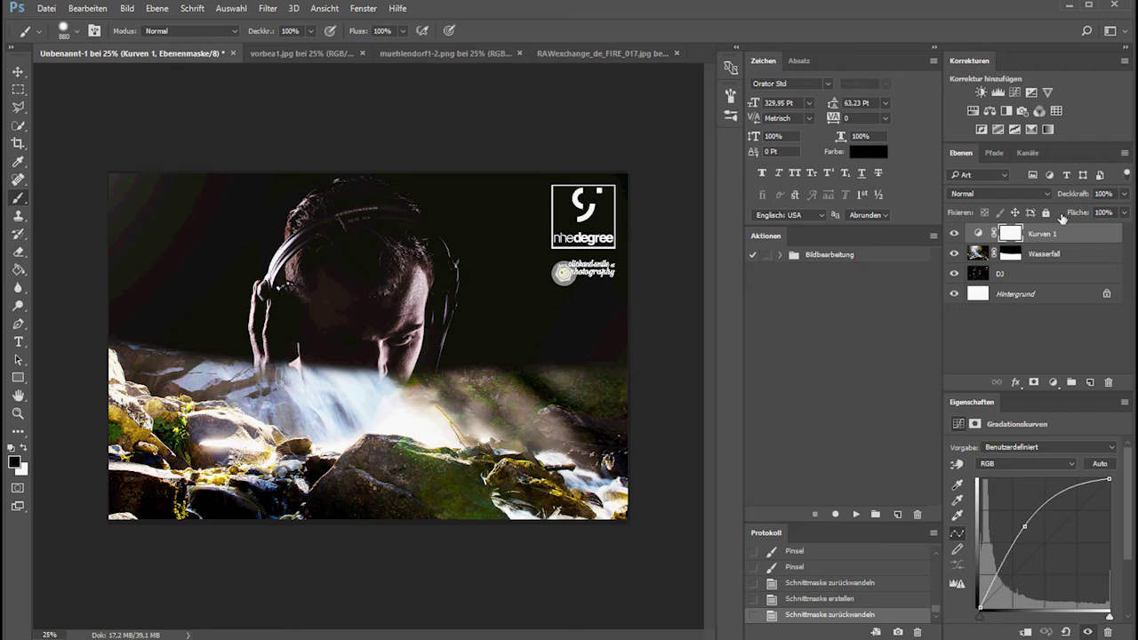
Step: Add a Helligkeit/Kontrast 1 adjustment layer with contrast raised to 36
click(981, 94)
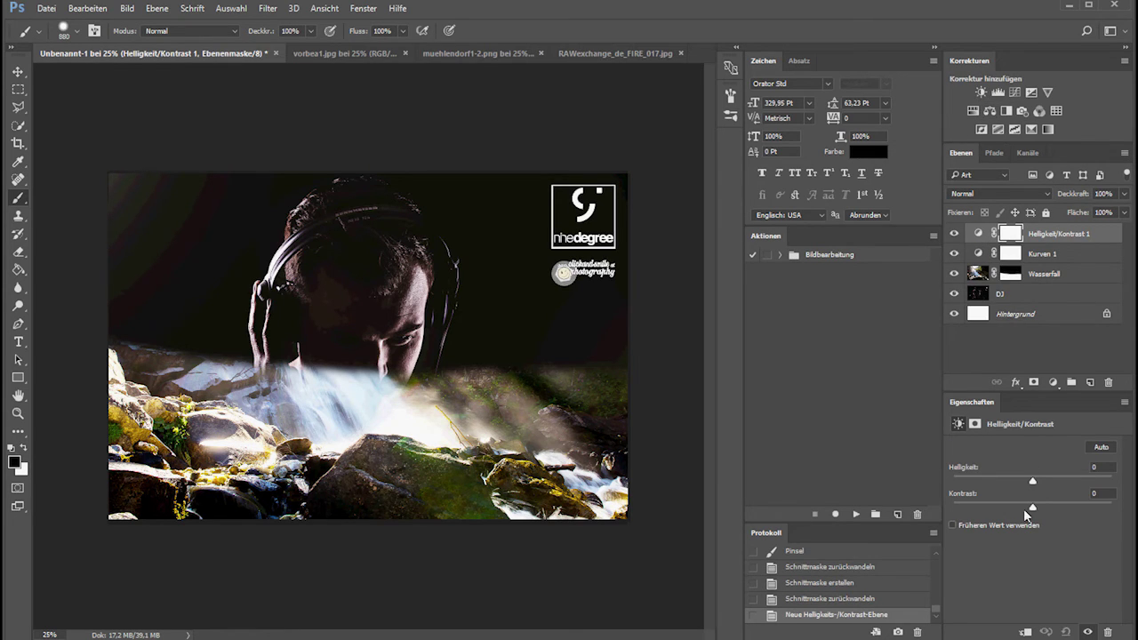
mouse_move(1032, 507)
mouse_down()
mouse_move(1064, 504)
mouse_move(1048, 488)
mouse_move(1061, 489)
mouse_up()
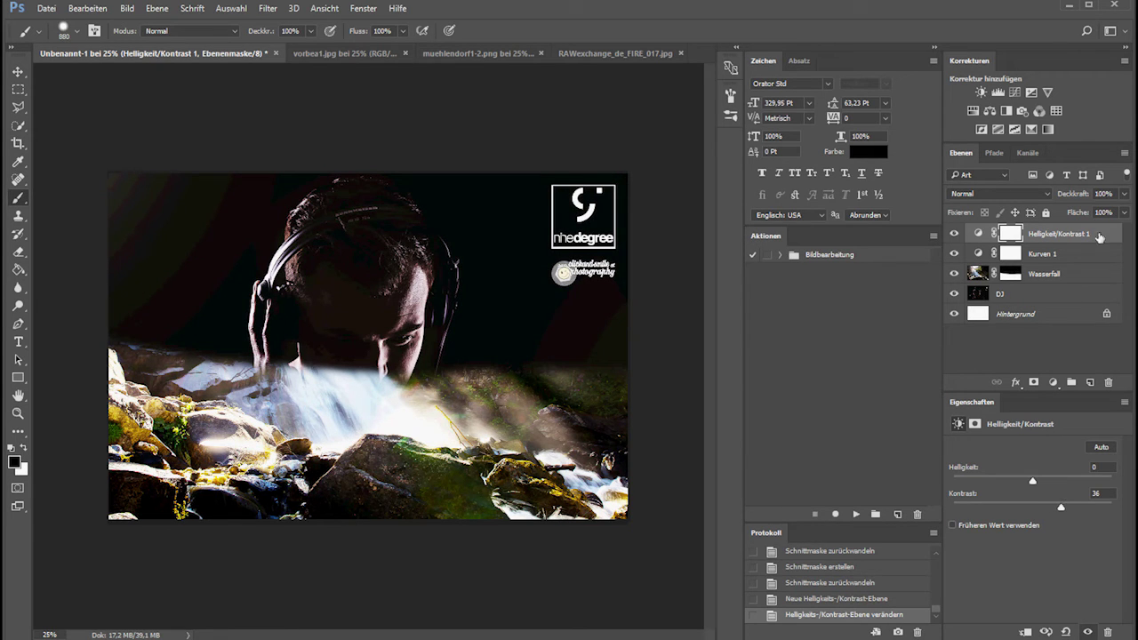
shift+click(1080, 252)
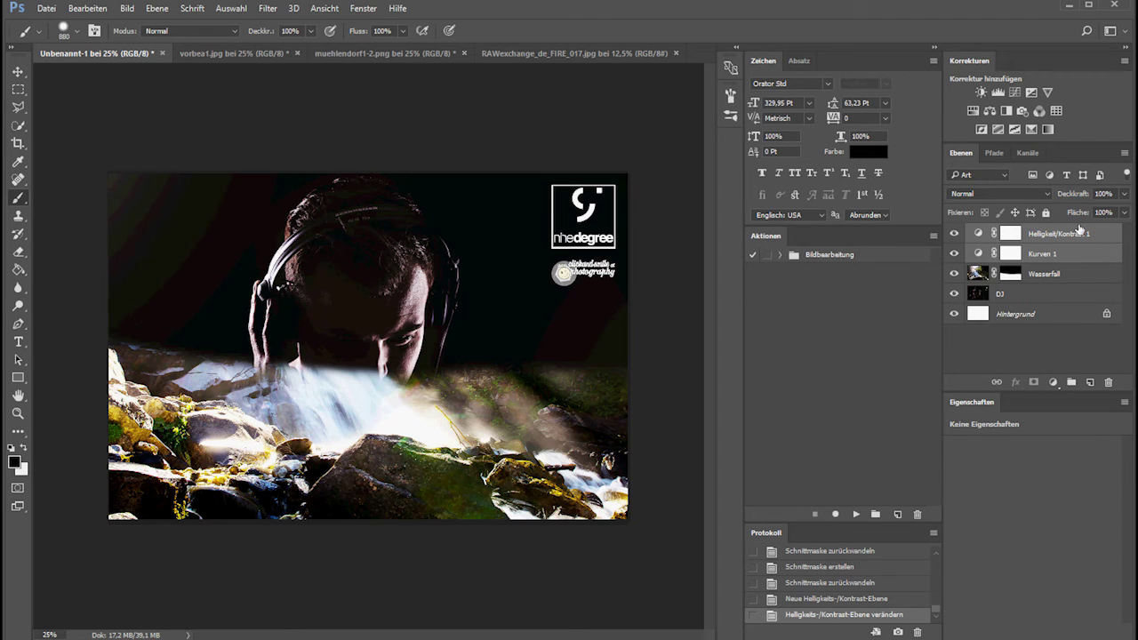
Step: Select Helligkeit/Kontrast 1 and Kurven 1 together and drag them into a new group
click(1100, 233)
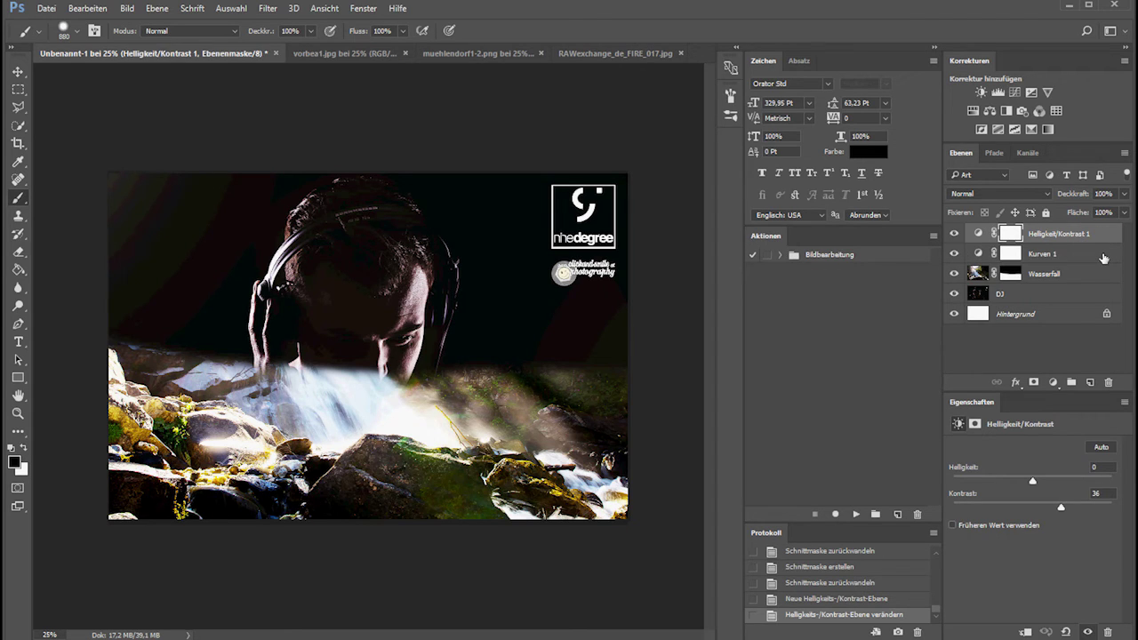
shift+click(1104, 258)
drag(1103, 258, 1072, 383)
Step: Rename the group to 'Korrektur' and toggle its visibility to compare the corrections
double_click(1011, 232)
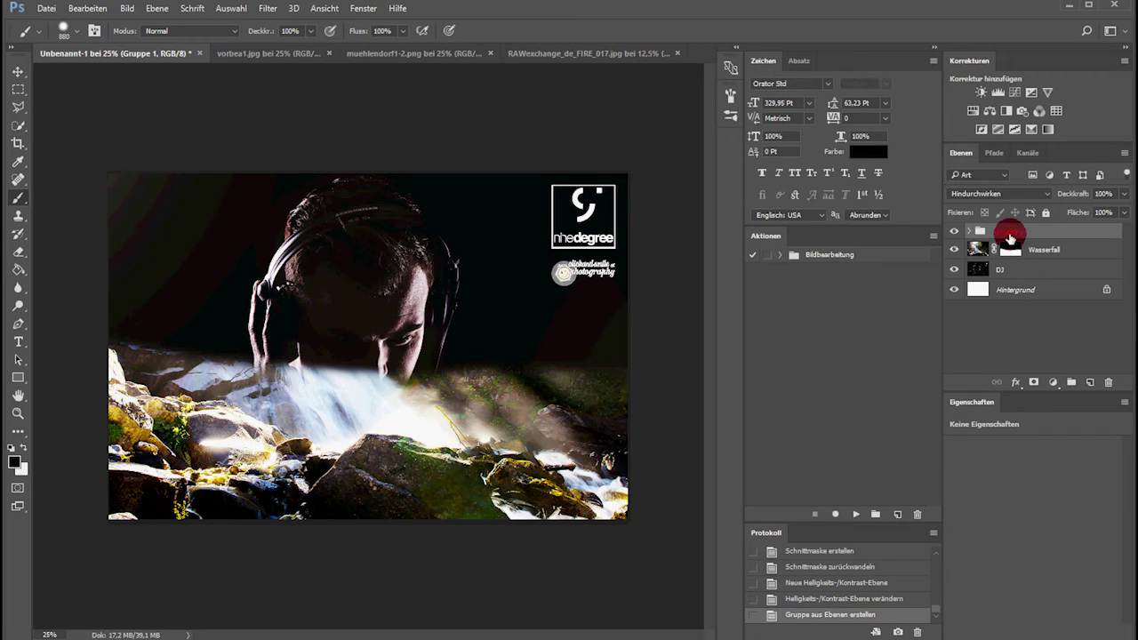
text(K)
text(ur)
key(Return)
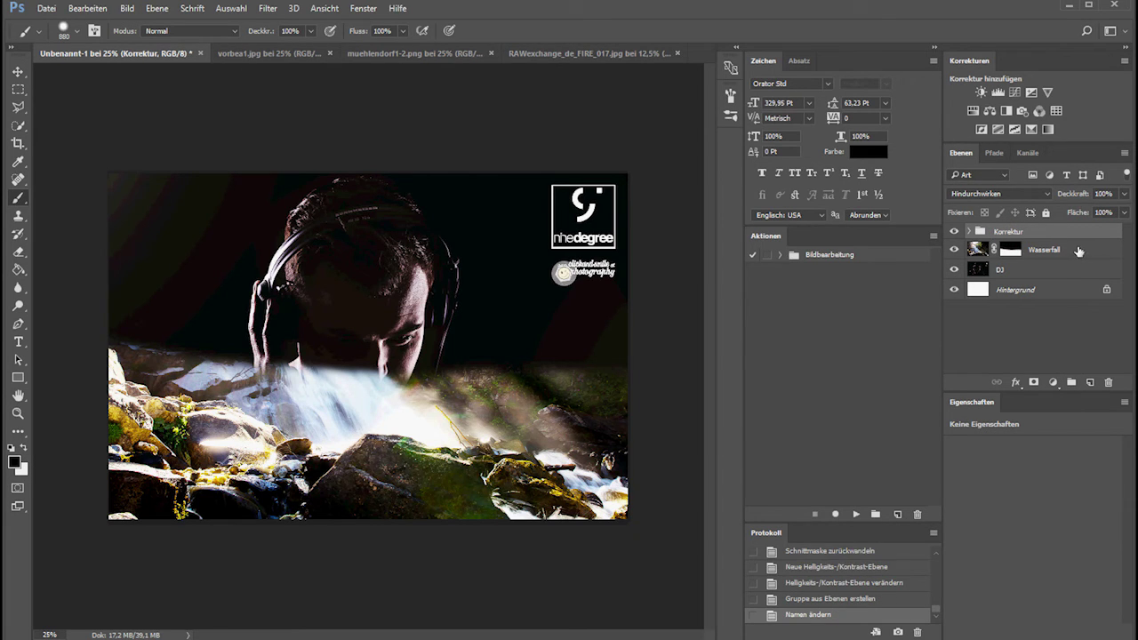
click(954, 231)
click(954, 231)
click(954, 231)
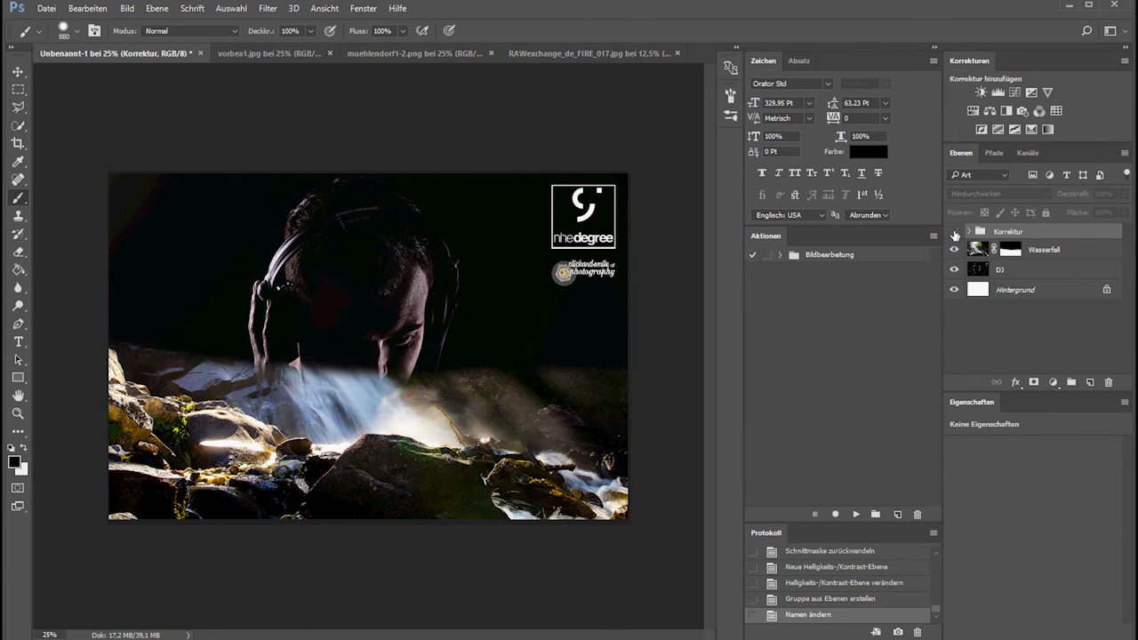
click(954, 232)
click(954, 233)
click(954, 233)
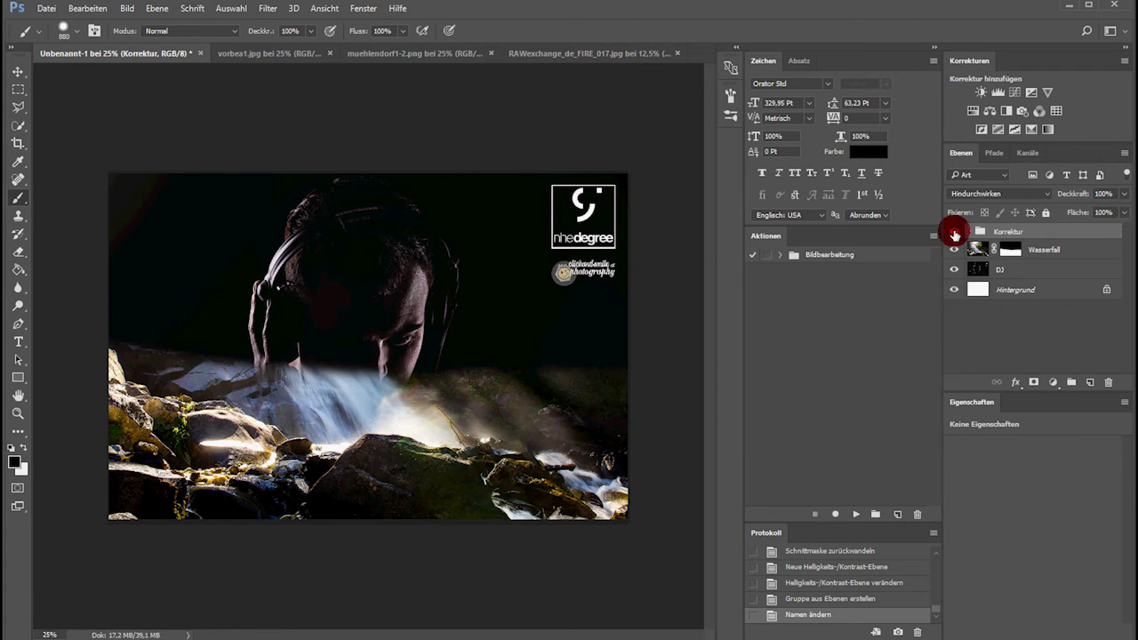
Step: Expand and collapse the Korrektur group to check its contents, then select Wasserfall
click(972, 231)
click(971, 231)
click(972, 231)
click(972, 231)
click(978, 252)
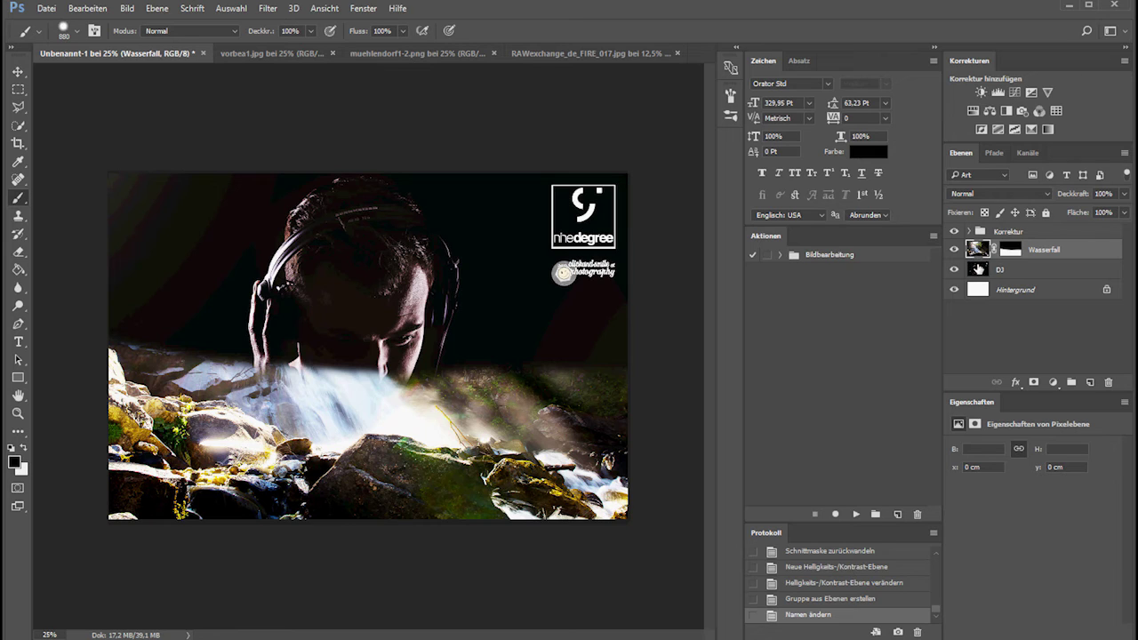
click(1123, 194)
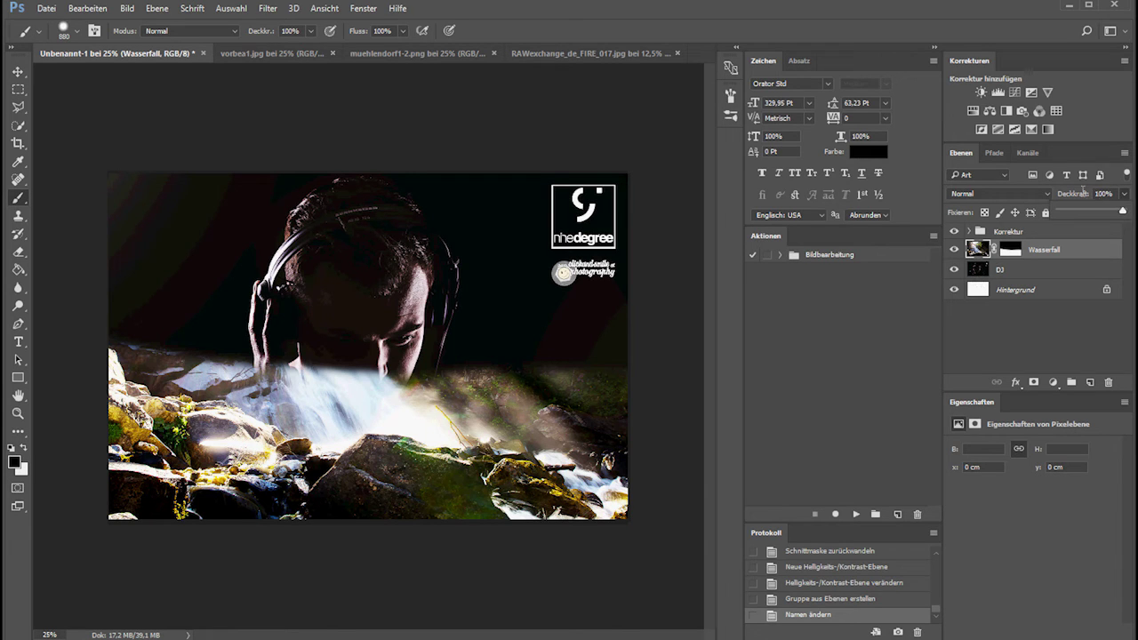
drag(1125, 212, 1119, 214)
drag(1111, 219, 1063, 224)
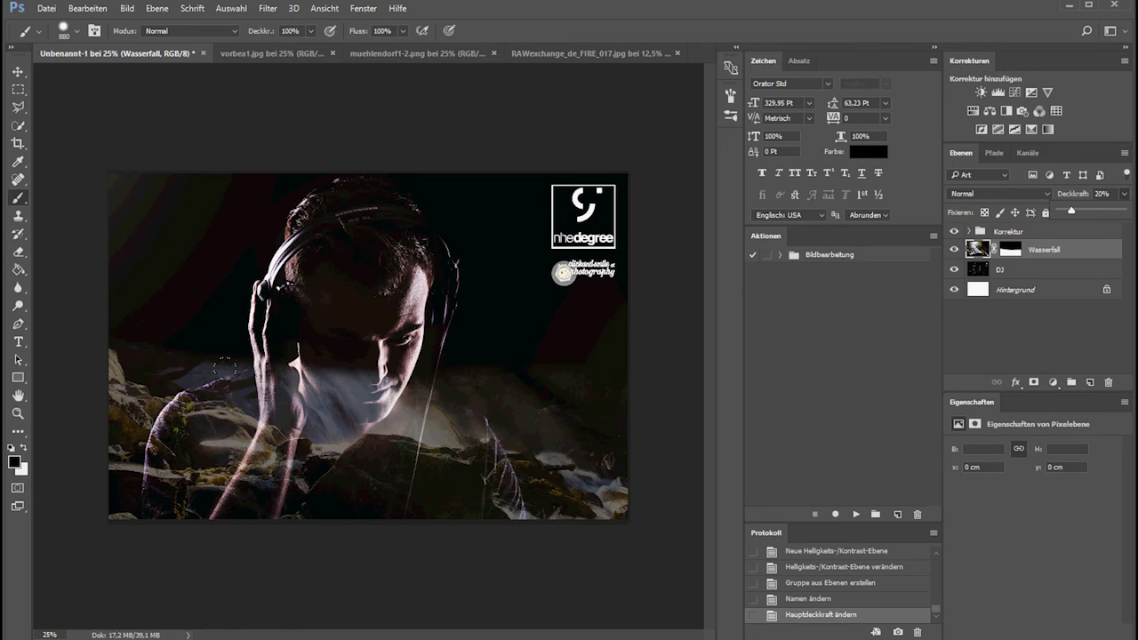
drag(1071, 211, 1131, 210)
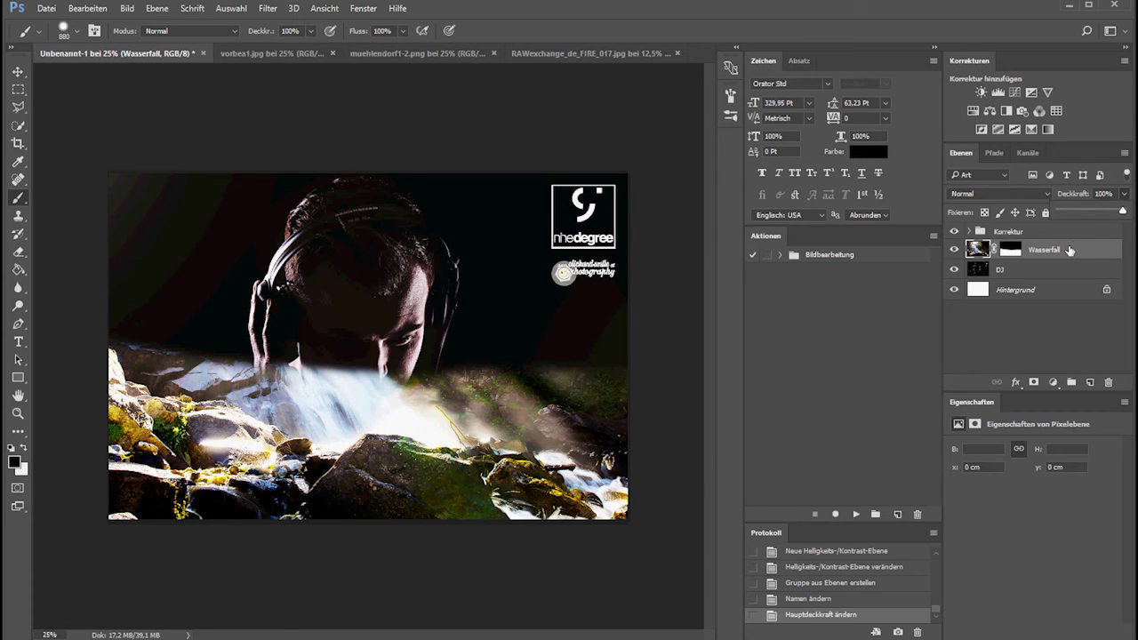
click(976, 233)
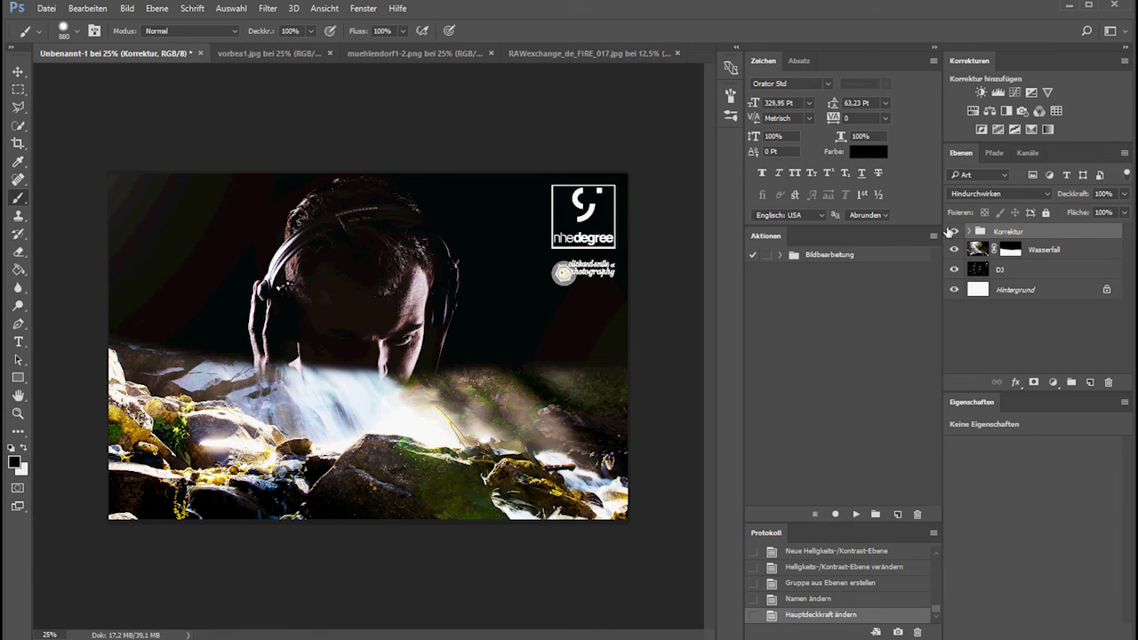
Step: Look through the group's blend-mode list without changing it, then select the DJ layer
click(978, 194)
click(985, 205)
click(985, 196)
click(985, 205)
click(1026, 270)
Step: Paste the orange fire-particle image into the DJ composite as new layer Ebene 1
click(538, 53)
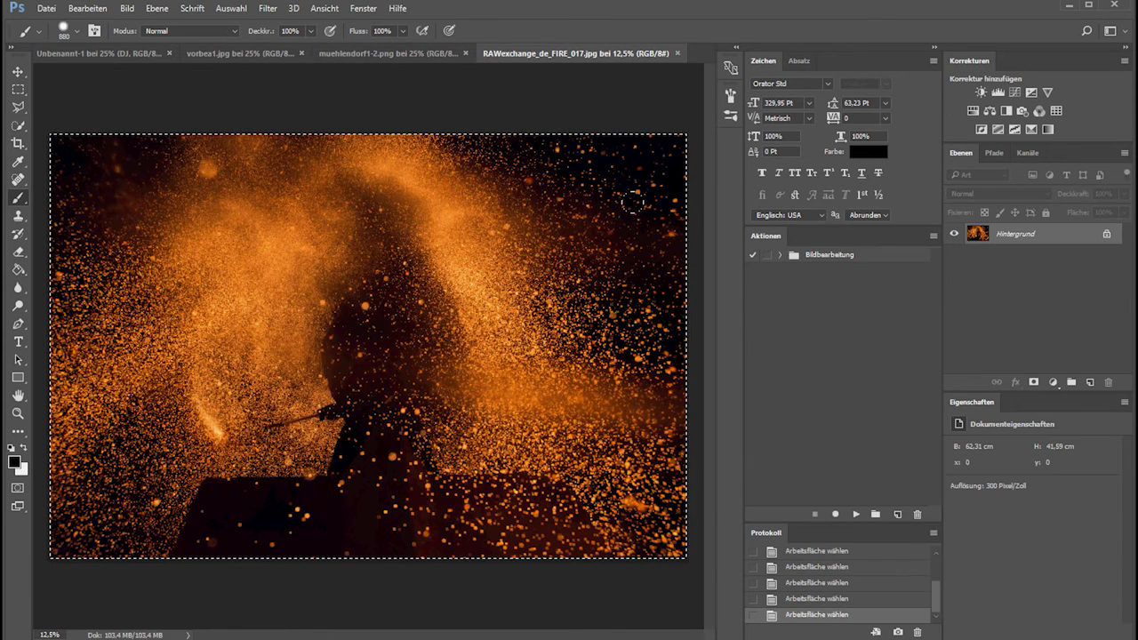
click(116, 53)
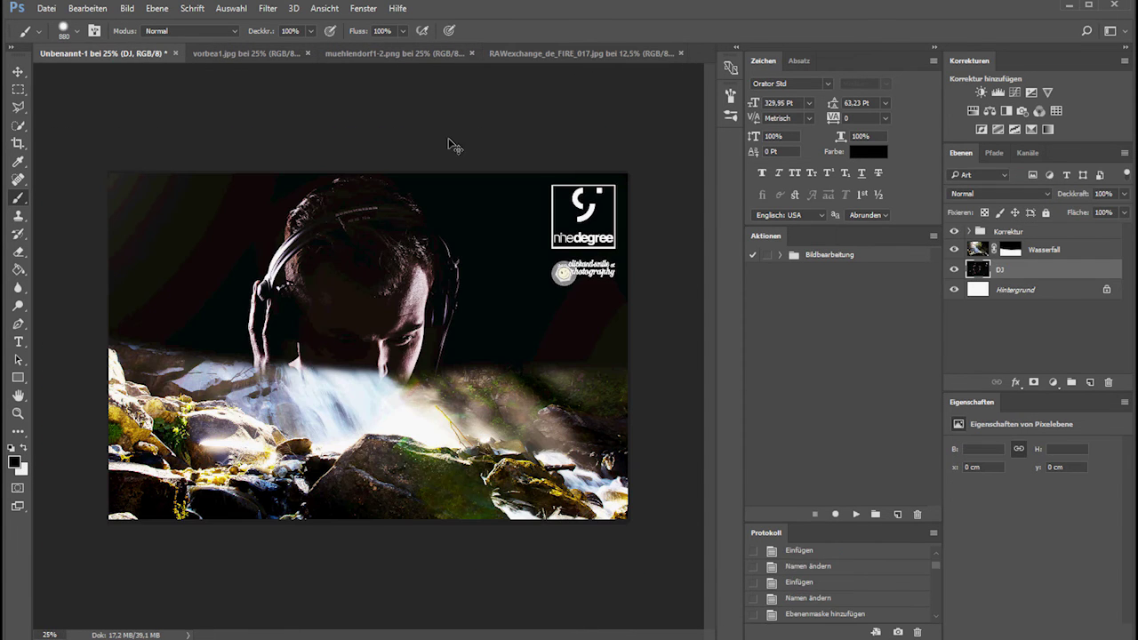
click(1044, 235)
key(ctrl+v)
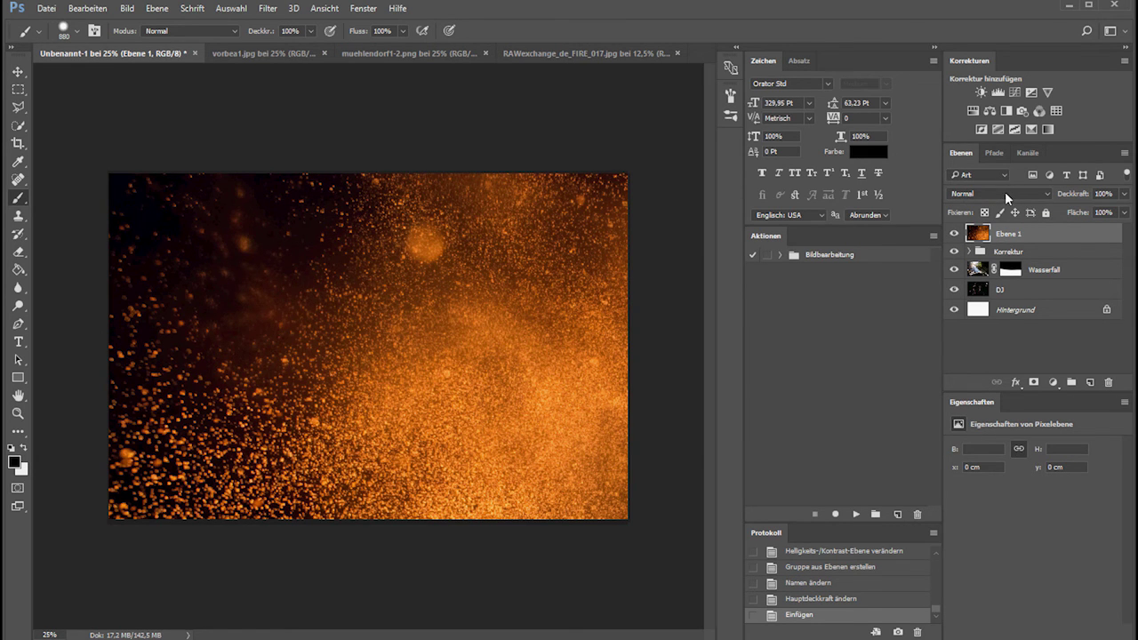
Step: Scale the fire layer down to about 41% to fit the canvas
key(ctrl+minus)
key(ctrl+minus)
key(ctrl+minus)
key(ctrl+minus)
key(ctrl+t)
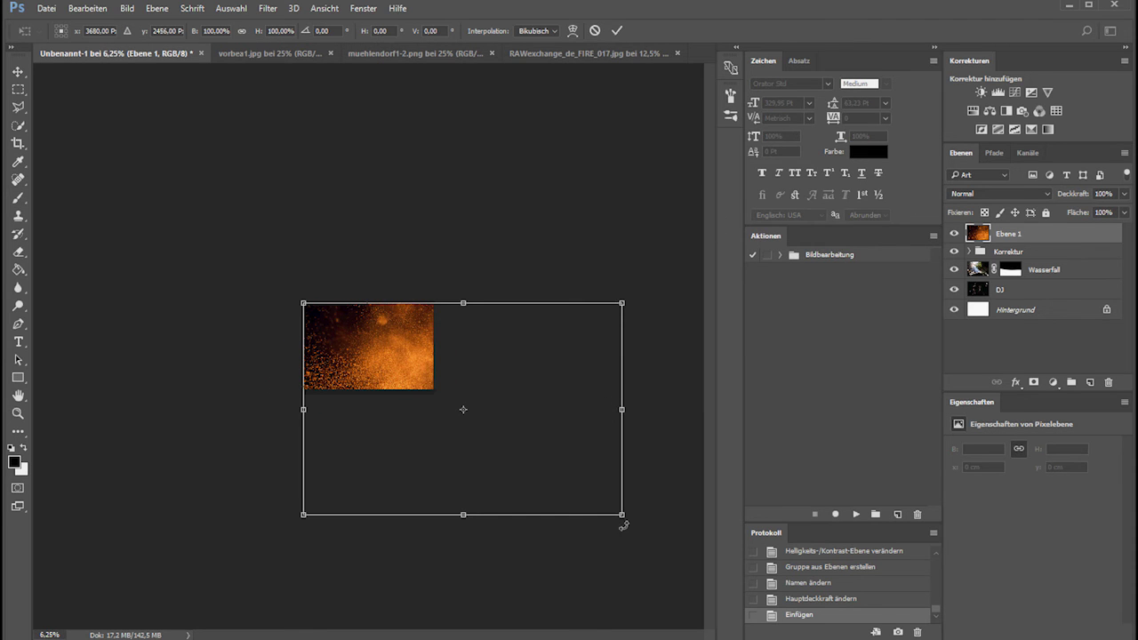
mouse_move(621, 514)
mouse_down()
mouse_move(454, 454)
mouse_move(434, 388)
mouse_up()
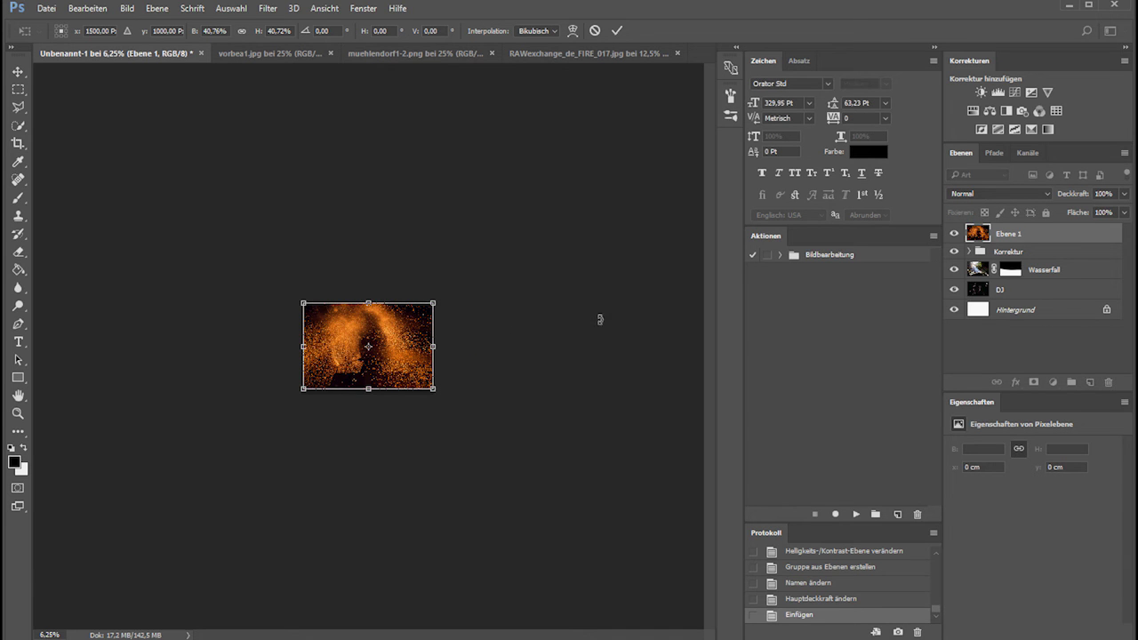
key(Return)
key(b)
key(ctrl+plus)
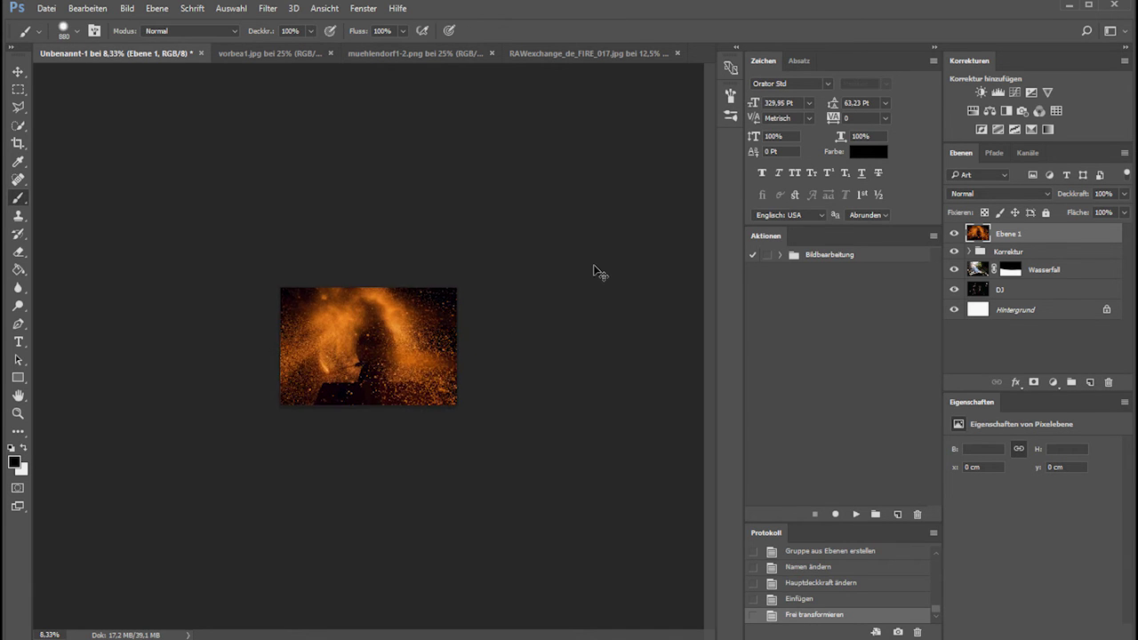
key(ctrl+plus)
key(ctrl+plus)
key(ctrl+plus)
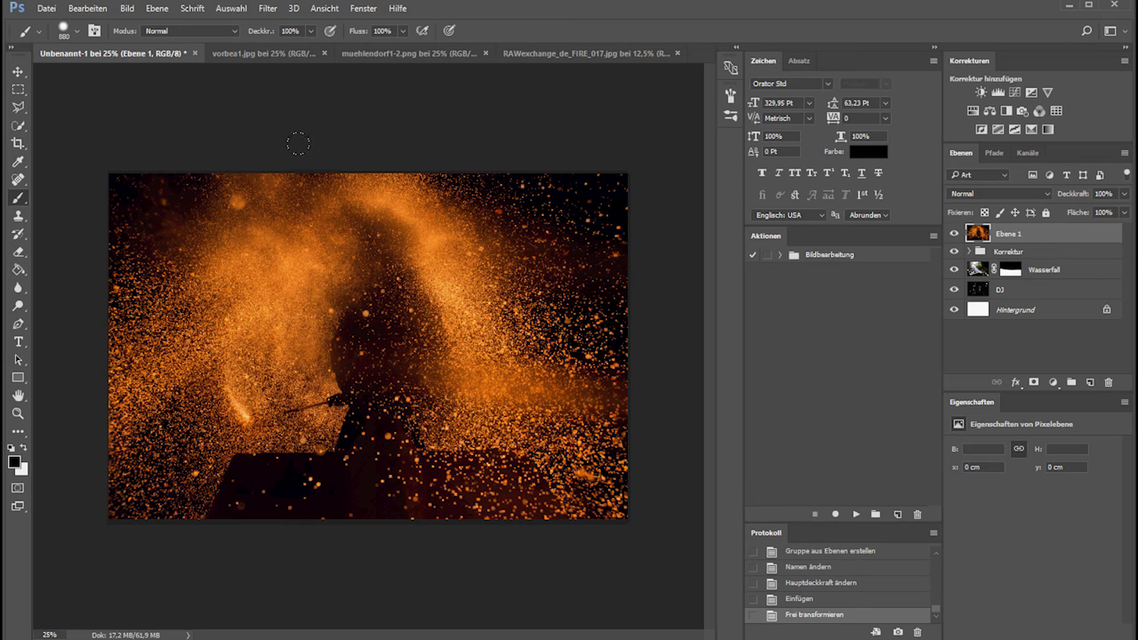
Step: Switch Ebene 1's blend mode to Negativ multiplizieren and add a white layer mask to it
click(972, 191)
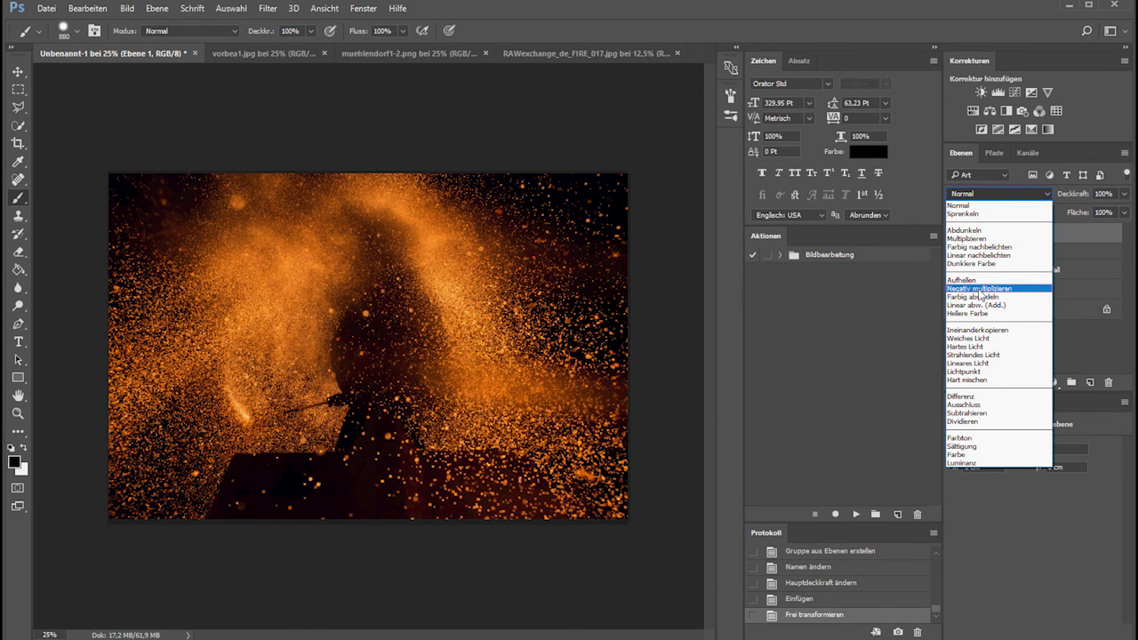
click(957, 290)
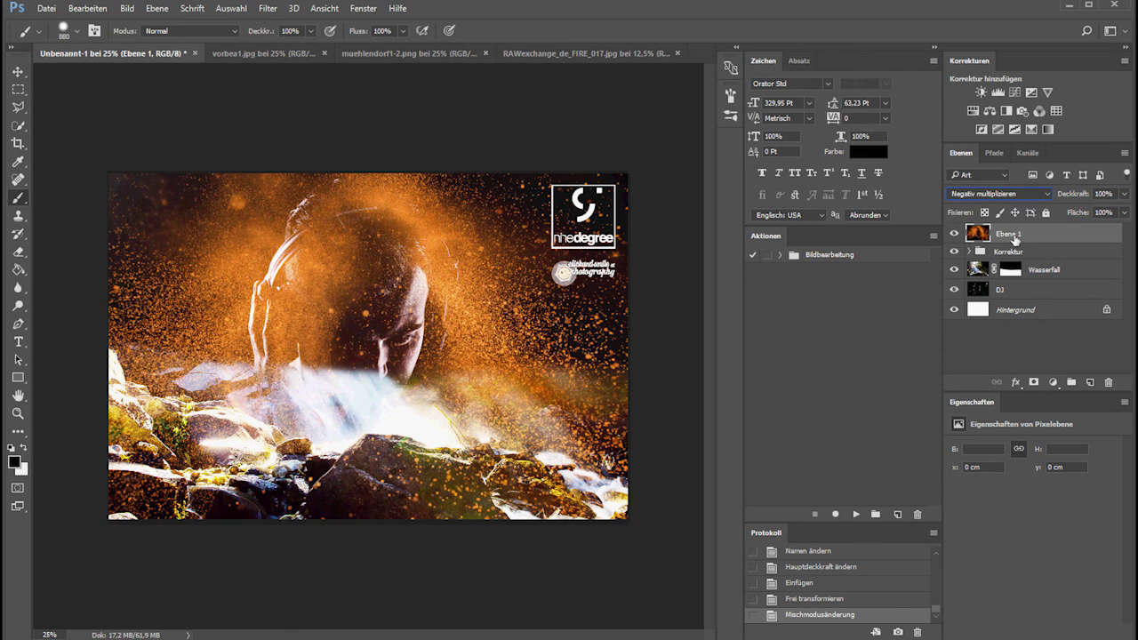
click(1033, 382)
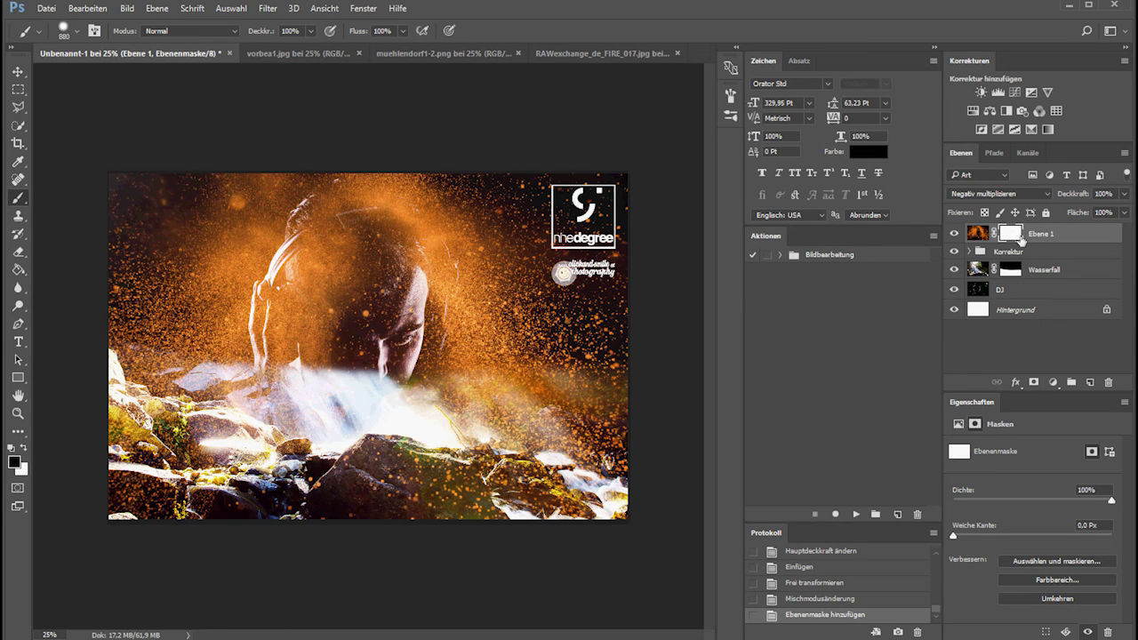
Step: With a large black brush, paint Ebene 1's mask to clear fire from the face and lower rocks
alt+right_click(518, 312)
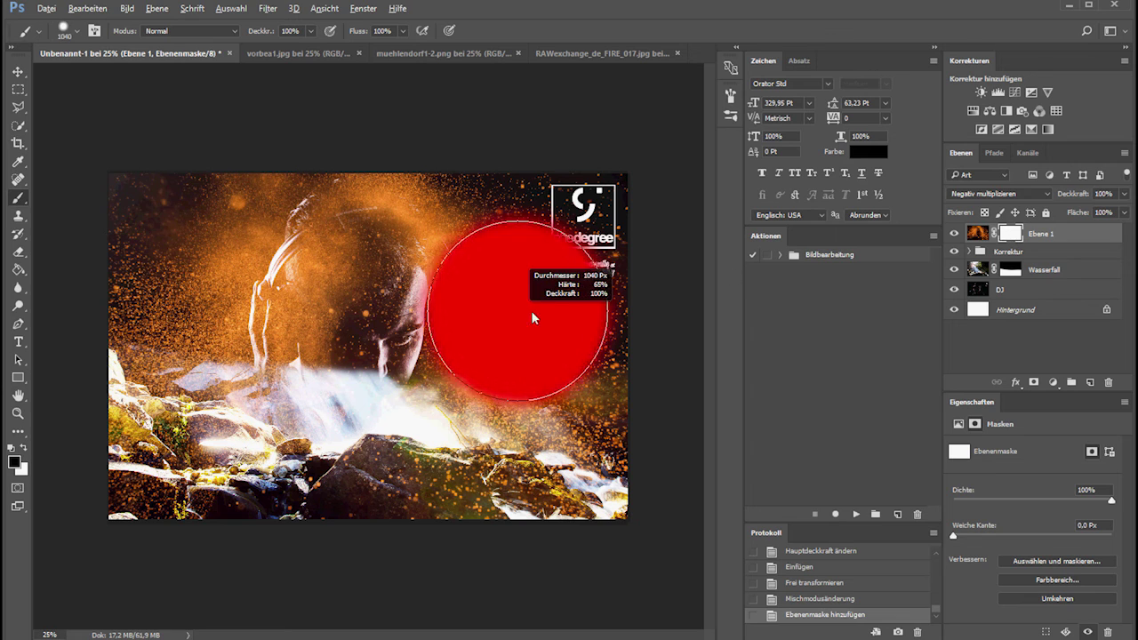
drag(418, 284, 329, 240)
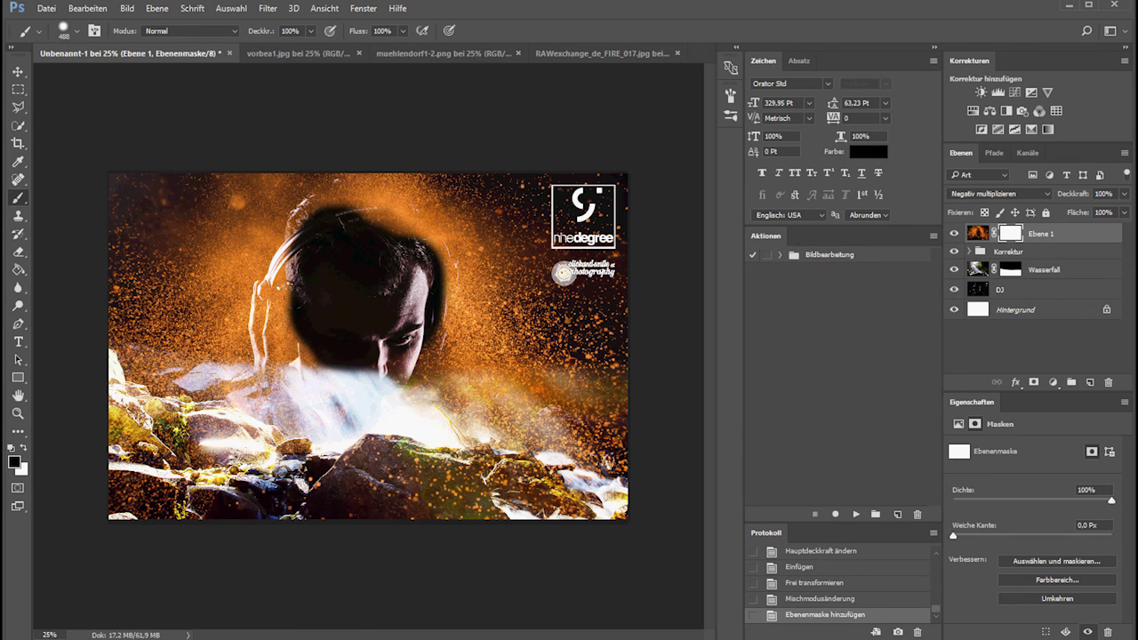
drag(302, 284, 312, 418)
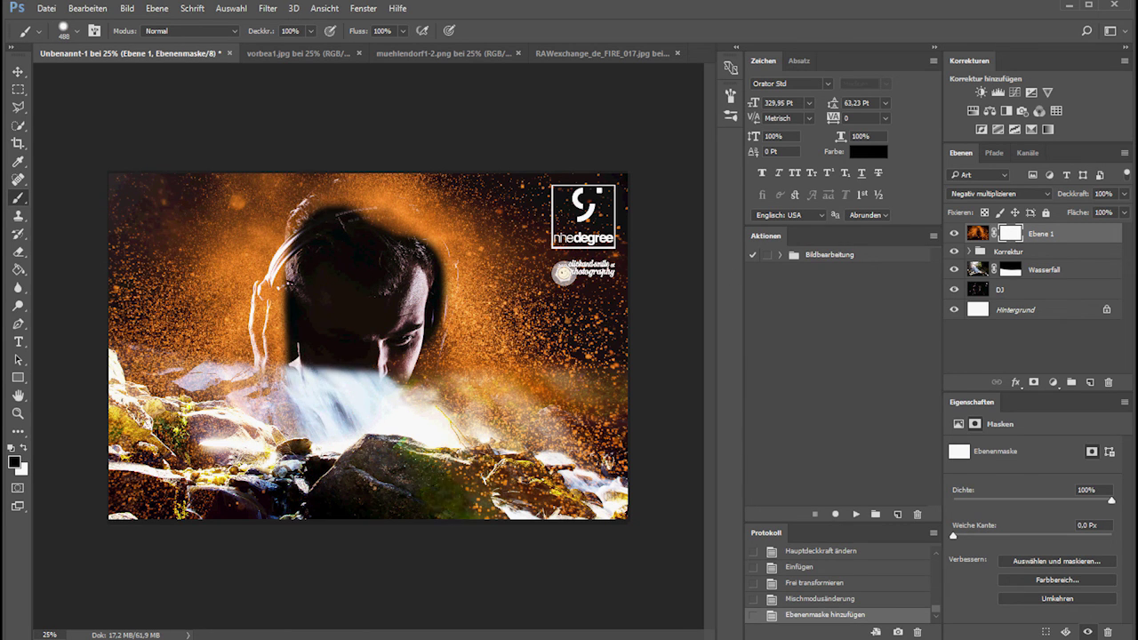
drag(409, 472, 515, 485)
Step: At about 45% brush opacity, softly fade the fire left of the head and at the bottom-right edge
click(311, 31)
drag(315, 49, 275, 52)
mouse_move(204, 276)
mouse_down()
mouse_move(232, 302)
mouse_move(569, 485)
mouse_up()
drag(614, 413, 626, 440)
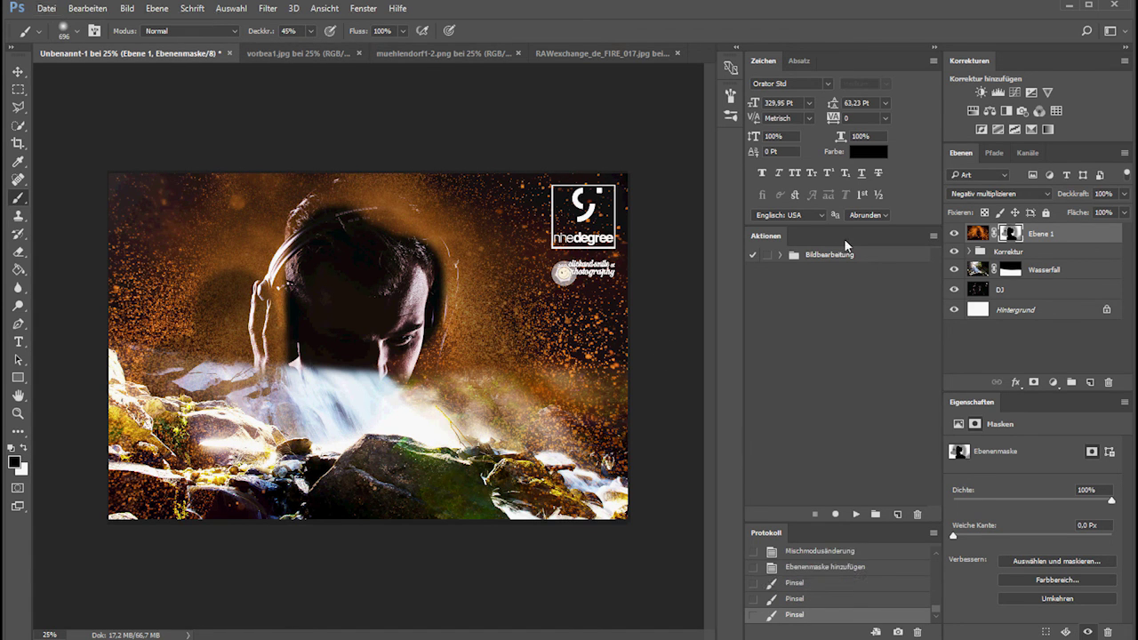